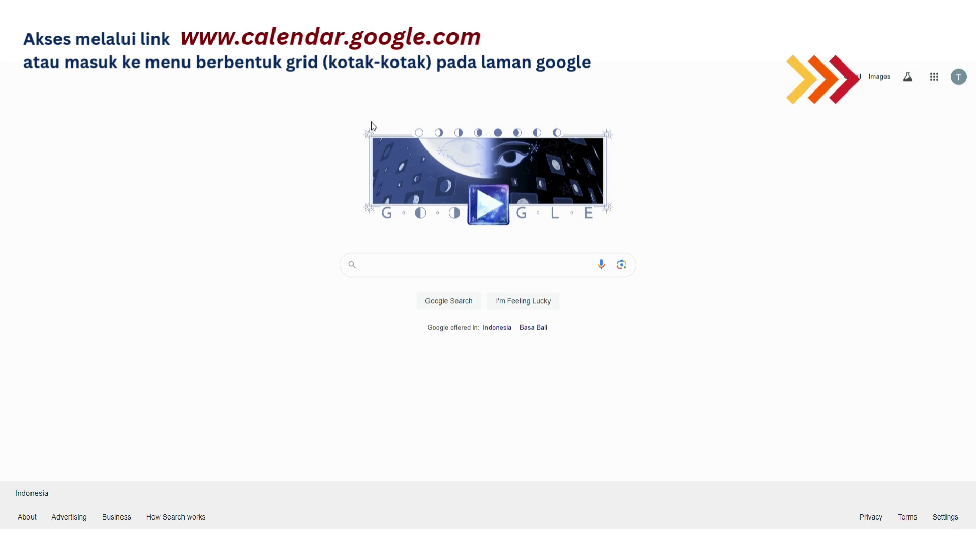
Step: Open Google Calendar from the Google apps on the search home page
left_click(934, 77)
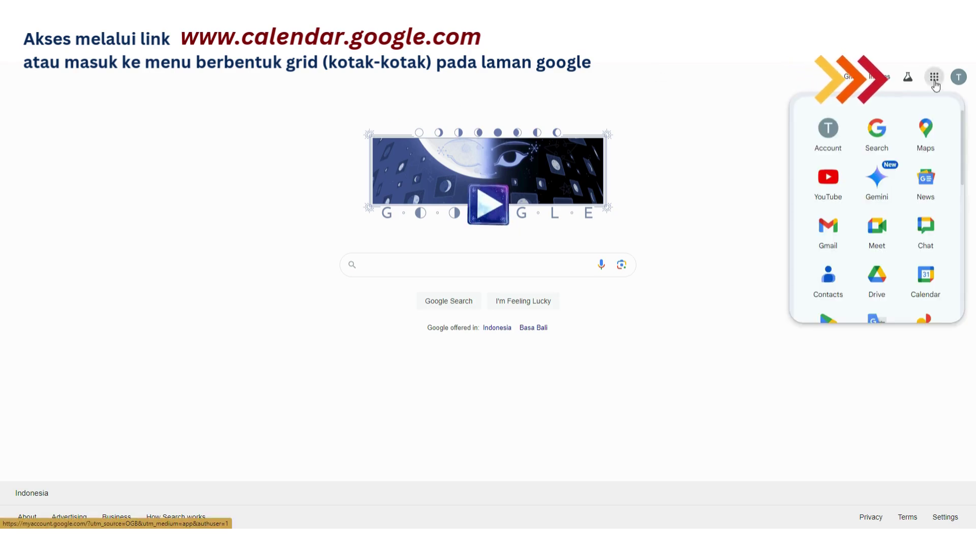
left_click(923, 283)
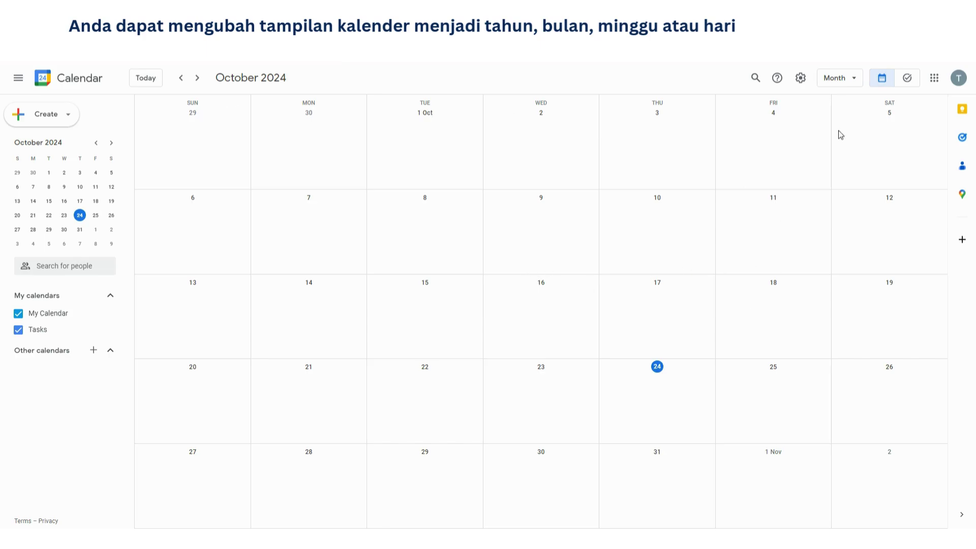
Step: Preview the calendar in Week view and Day view, and return it to Month view
left_click(847, 79)
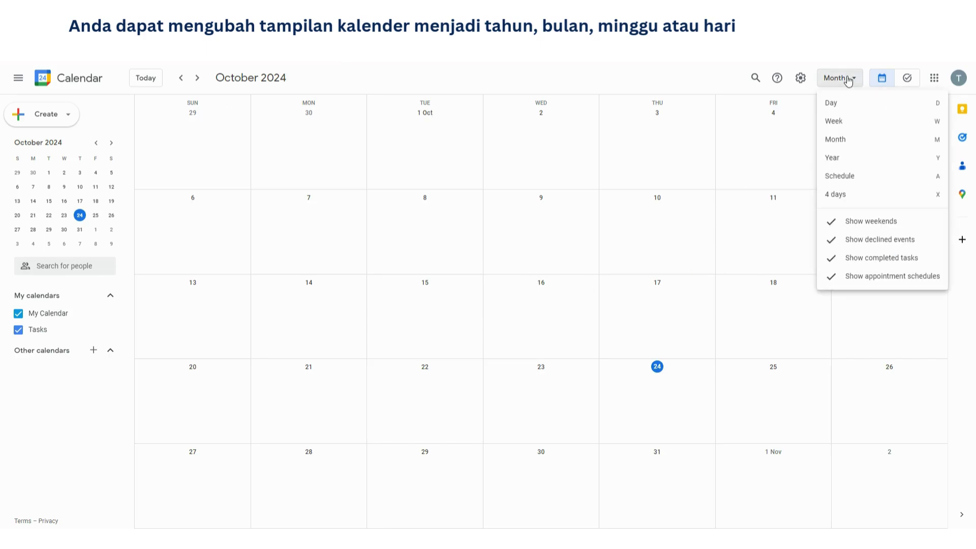
left_click(845, 121)
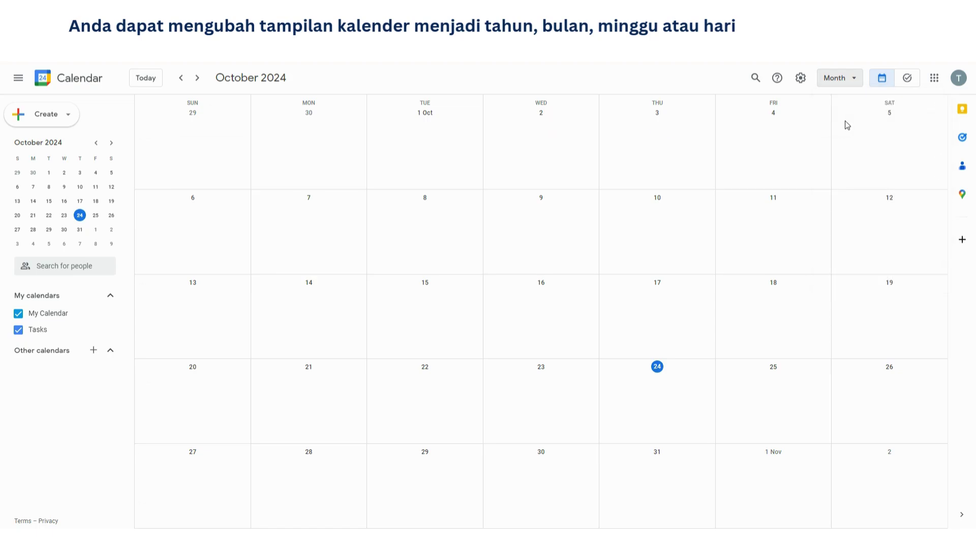
left_click(845, 79)
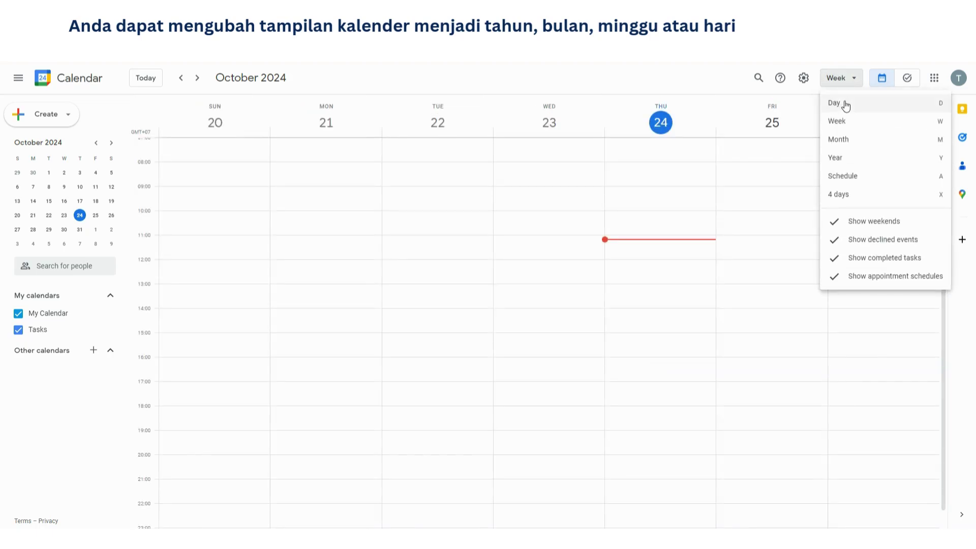
left_click(846, 103)
left_click(844, 85)
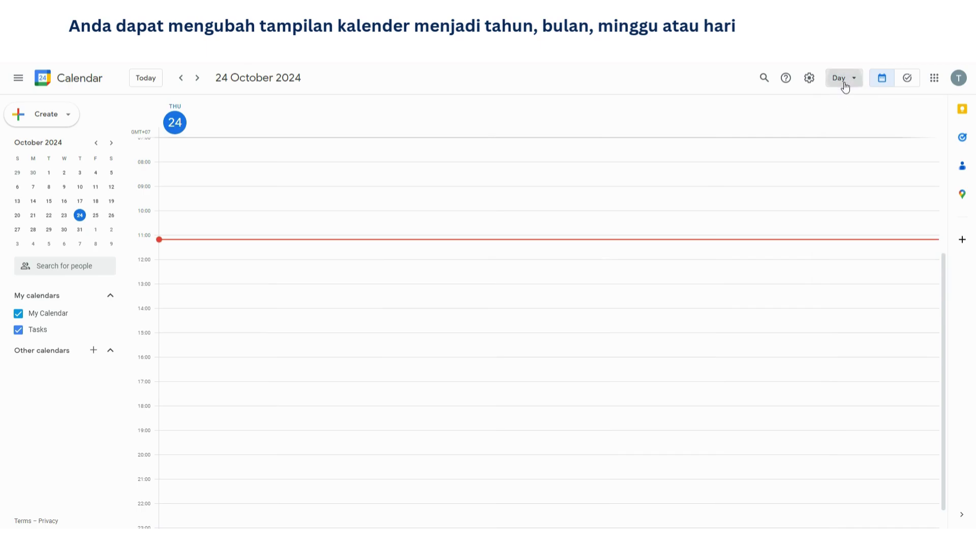
left_click(841, 138)
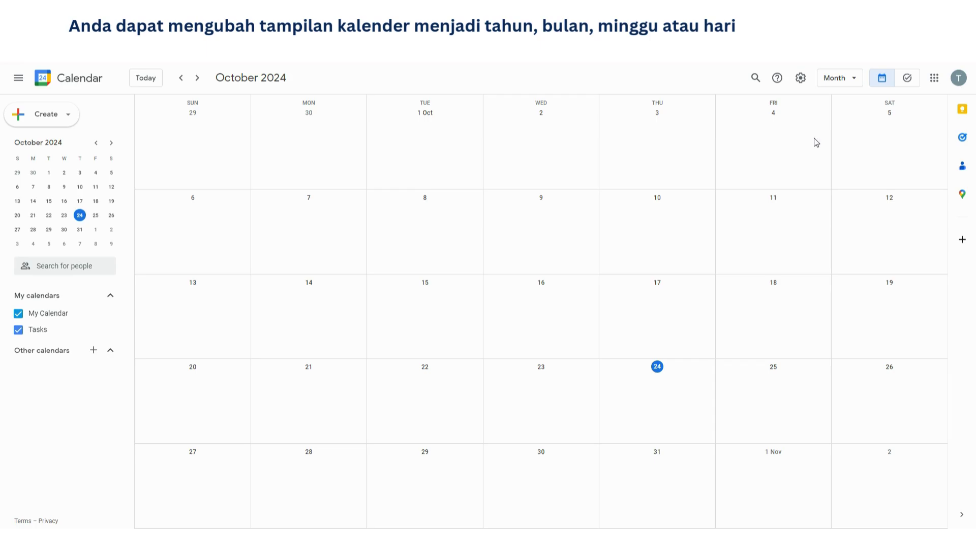
Step: Start creating a new bookable appointment schedule
left_click(66, 118)
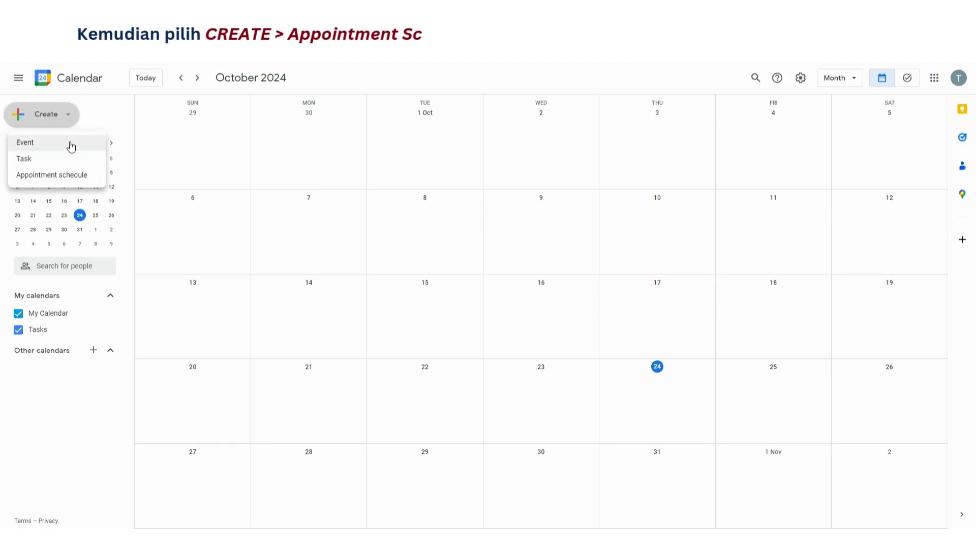
left_click(58, 177)
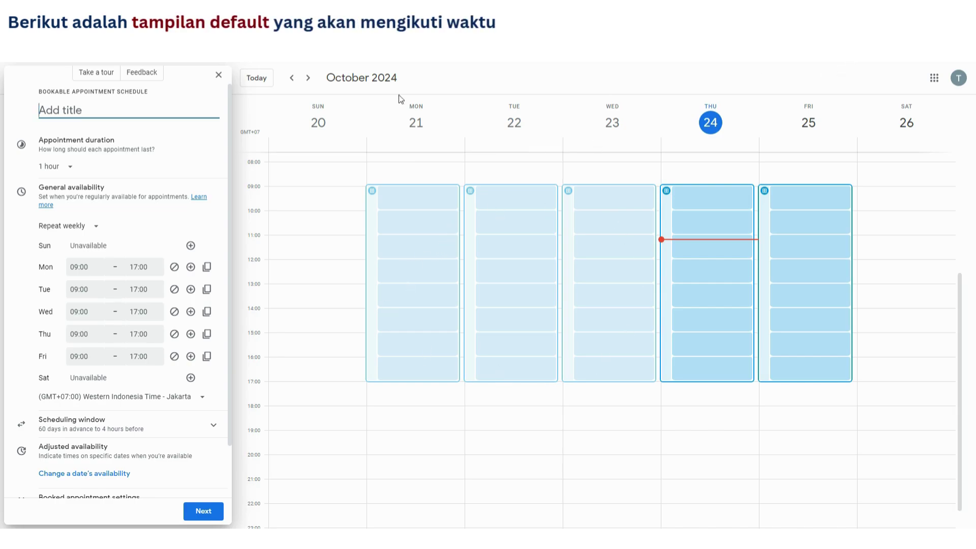
Step: Look through the default appointment slots in the coming weeks and return to the current week
left_click(307, 79)
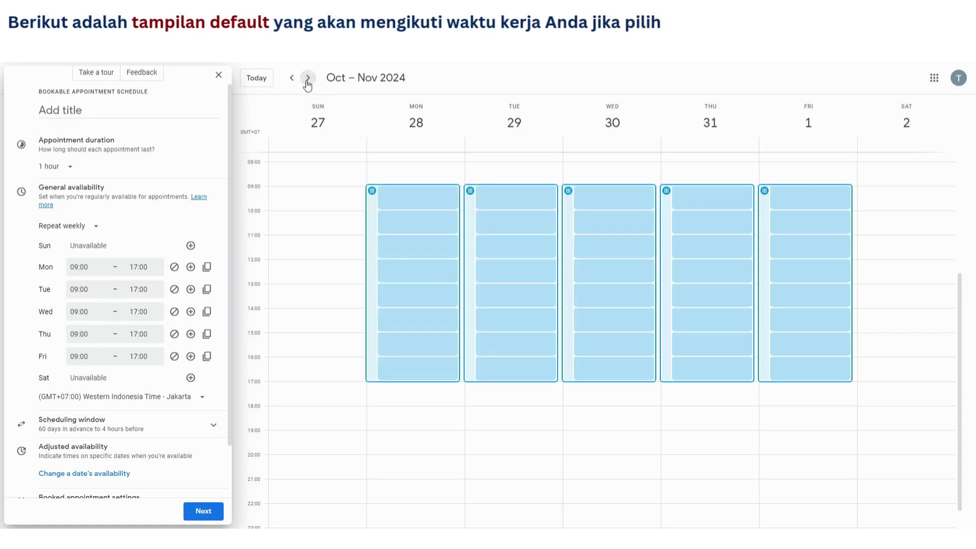
left_click(307, 79)
left_click(308, 79)
left_click(307, 79)
left_click(307, 78)
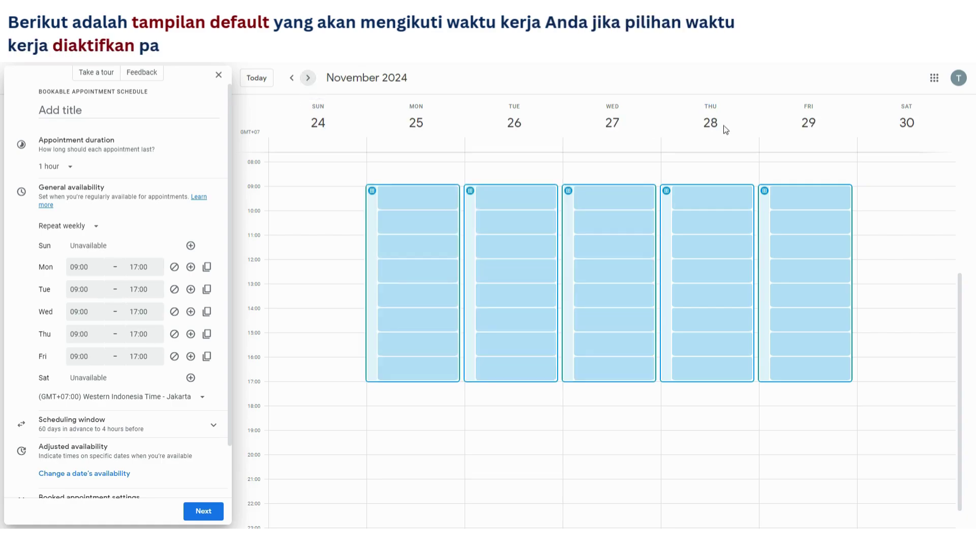
left_click(291, 81)
left_click(291, 80)
left_click(292, 80)
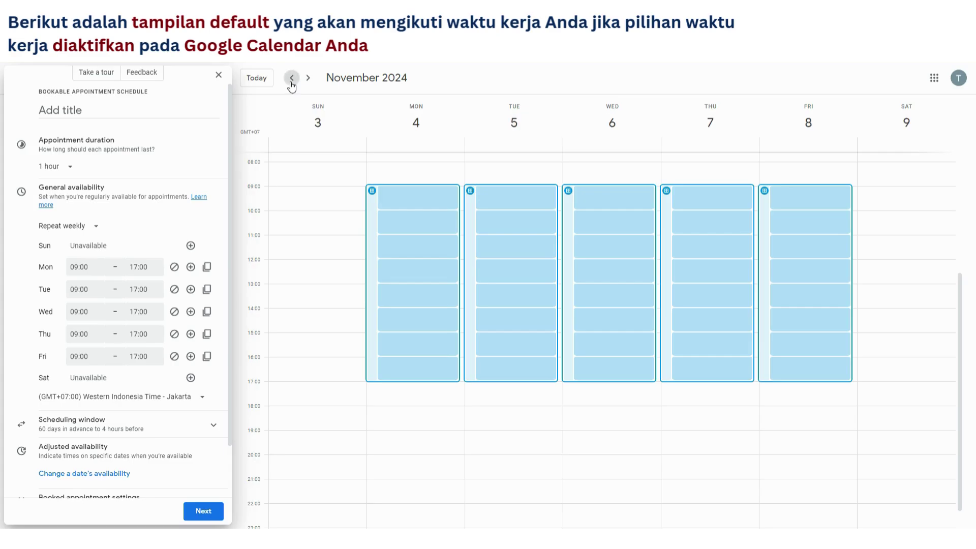
left_click(257, 79)
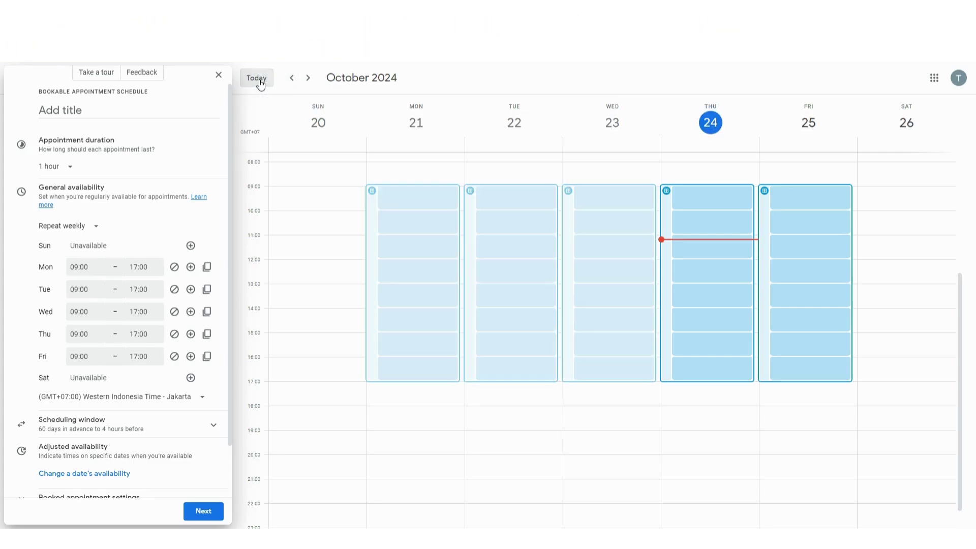
Step: Title the appointment schedule "Coaching Sessions"
left_click(98, 111)
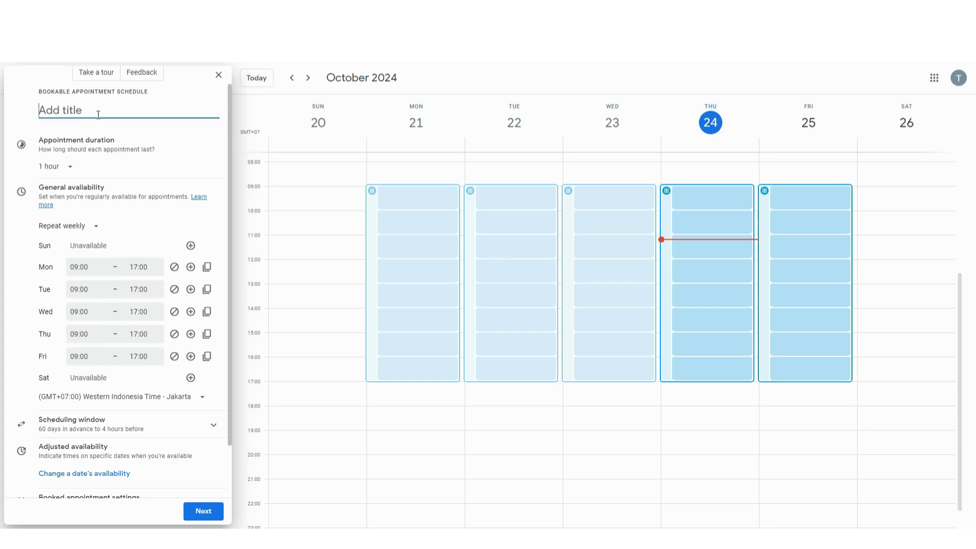
type("Coach")
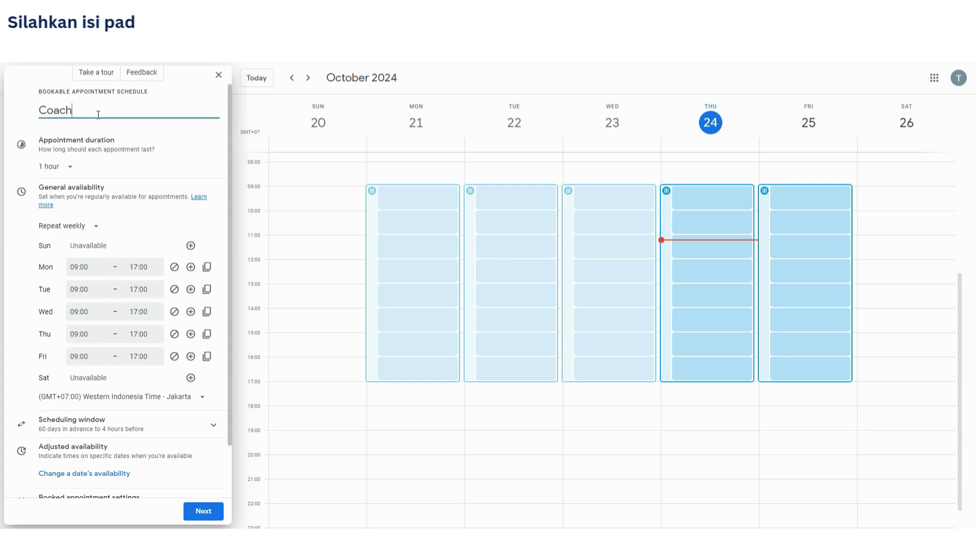
type("ing Sessions")
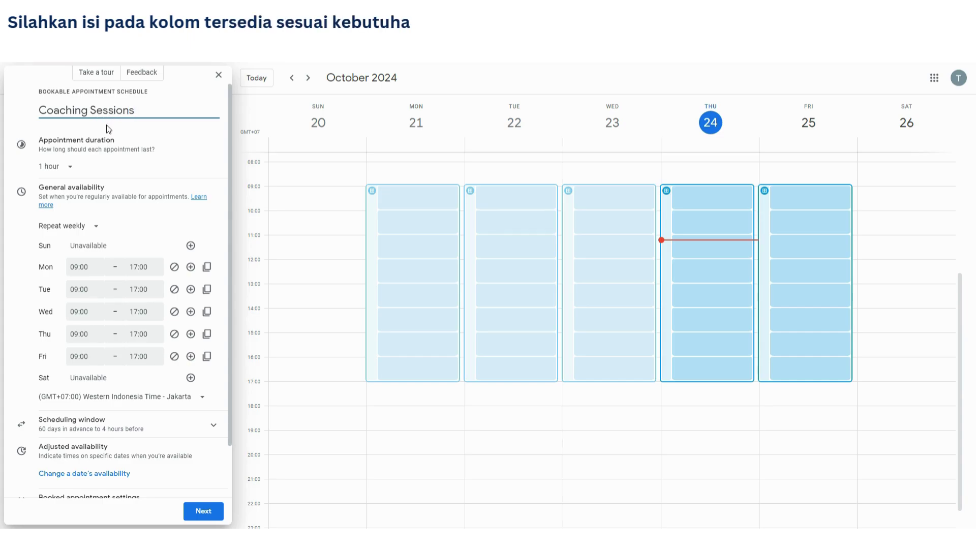
Step: Set a custom appointment duration of 15 minutes
left_click(59, 167)
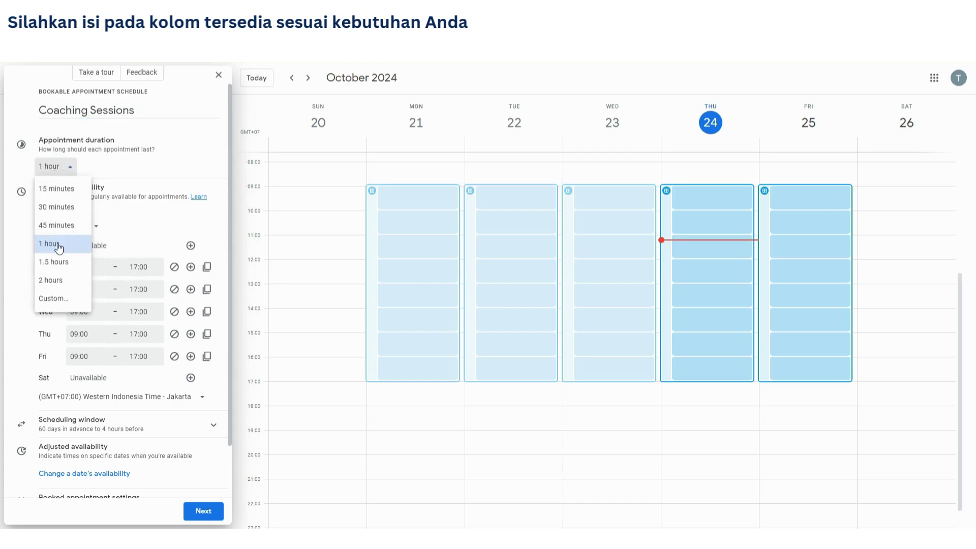
left_click(69, 298)
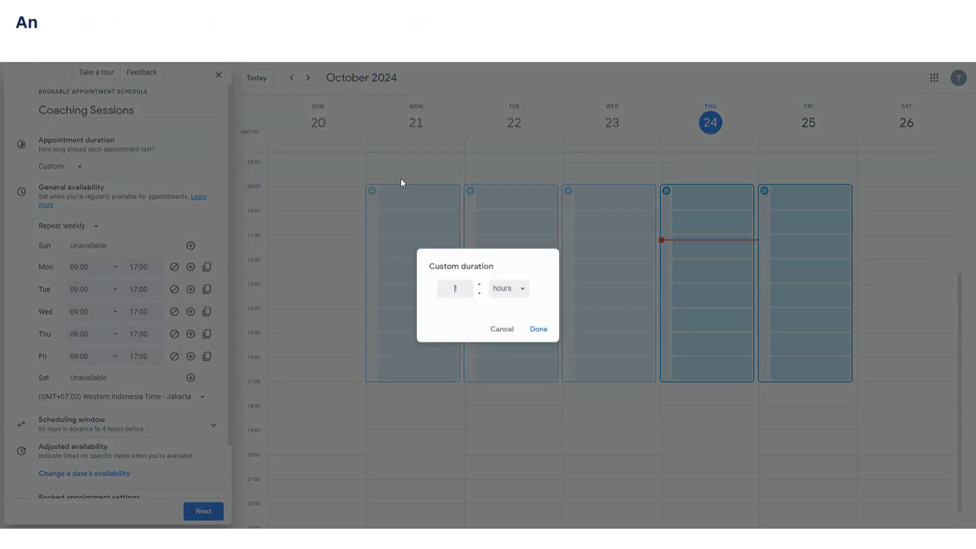
left_click(504, 294)
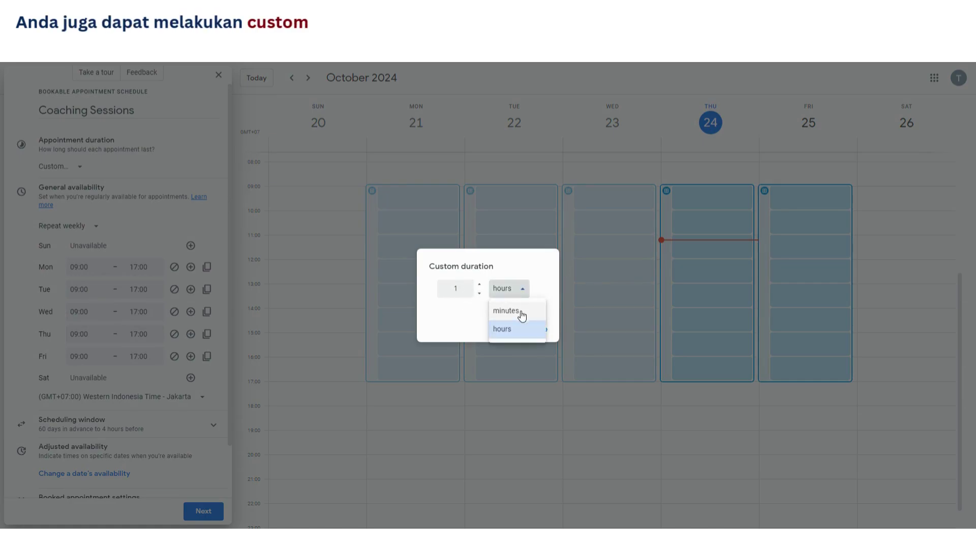
left_click(521, 312)
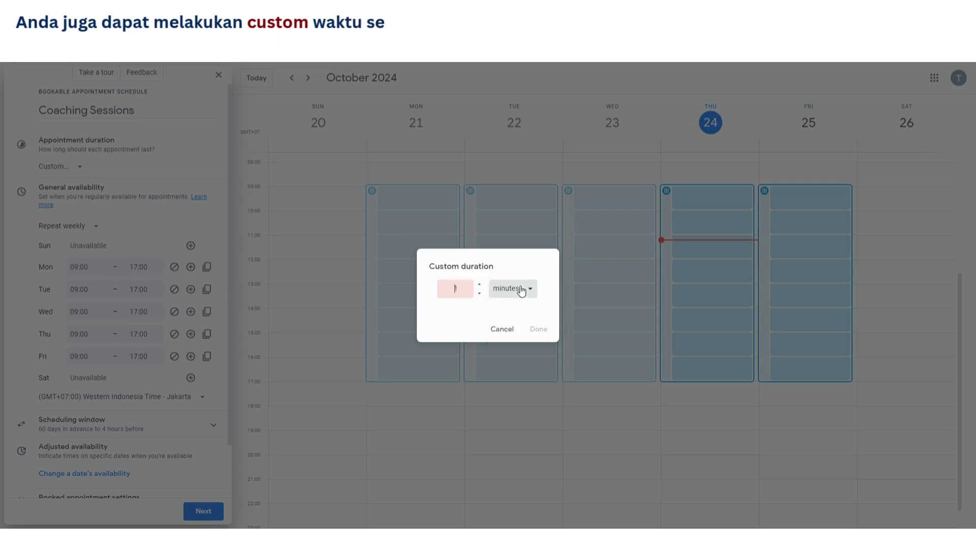
left_click(462, 288)
type("5")
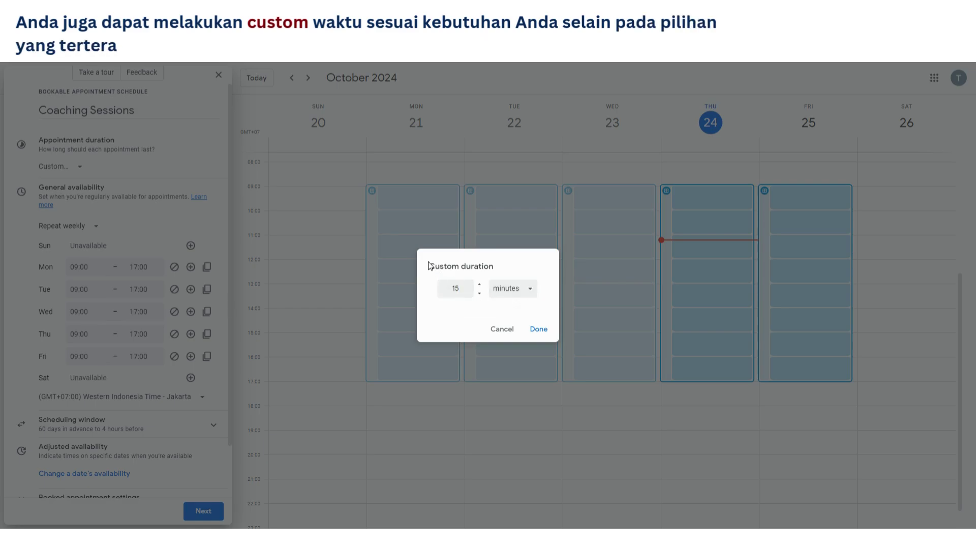
left_click(533, 332)
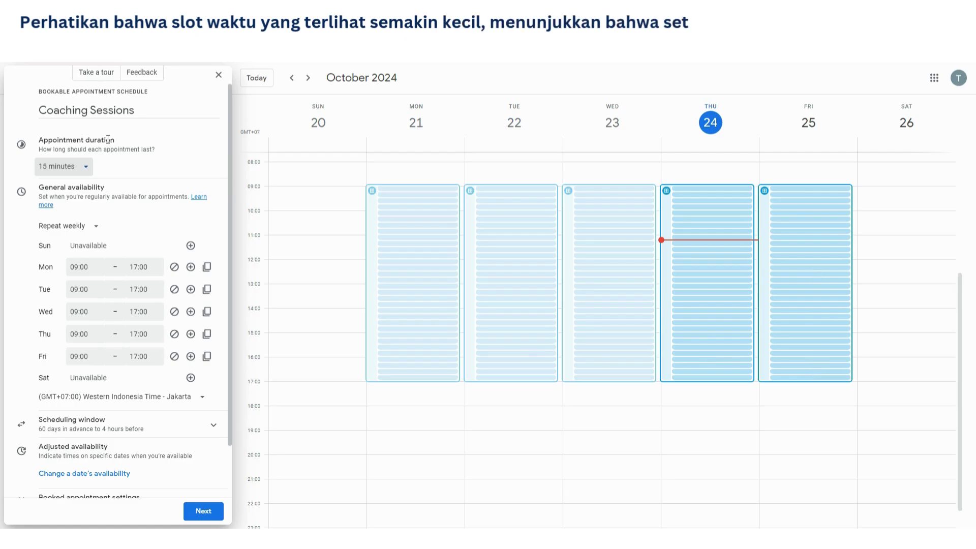
Step: Set the appointment duration to 1 hour
left_click(81, 167)
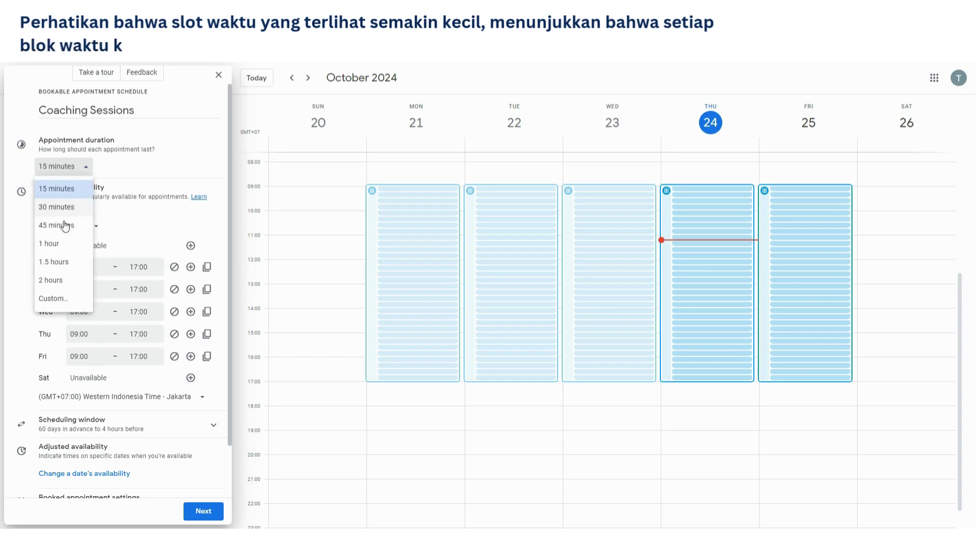
left_click(58, 243)
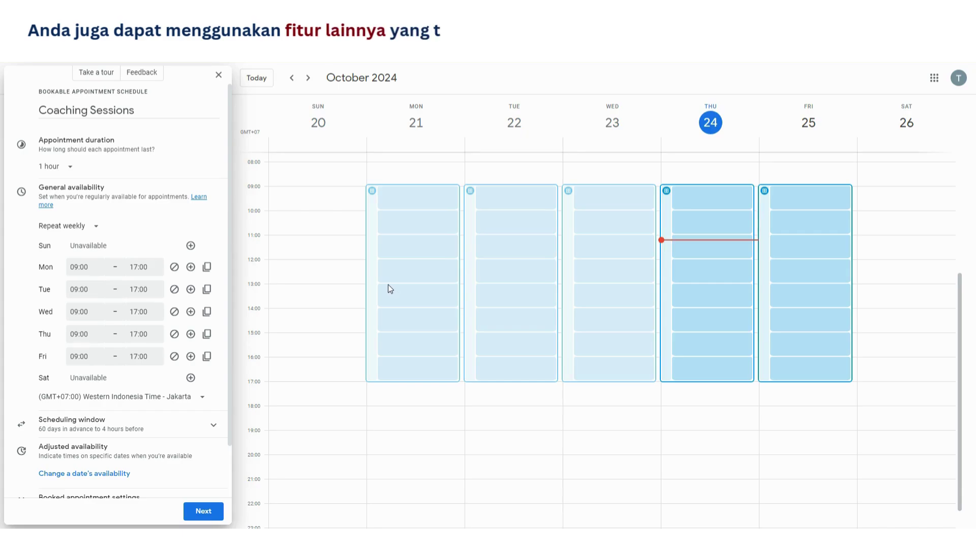
Step: Set the availability to "Doesn't repeat", and add and remove an extra date of 31 Oct 2024
left_click(88, 235)
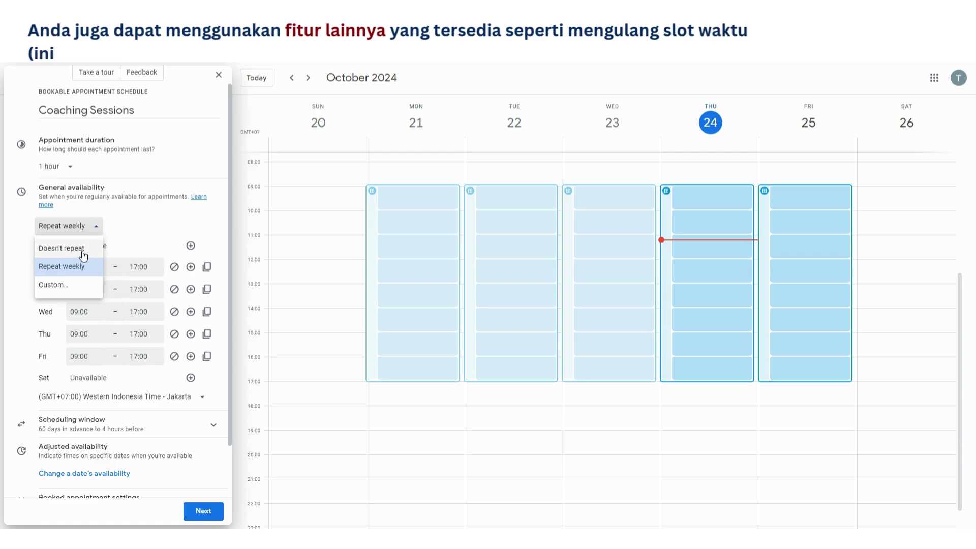
left_click(79, 249)
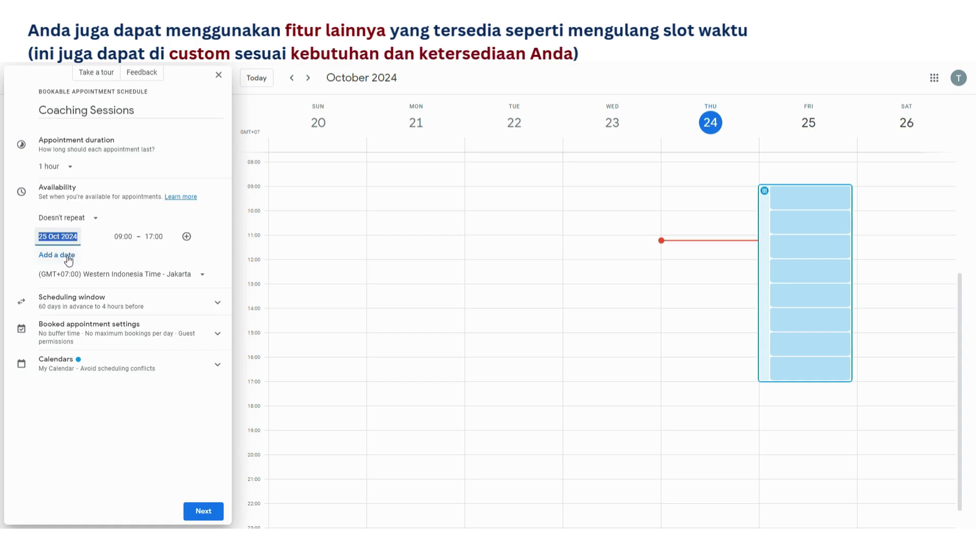
left_click(69, 258)
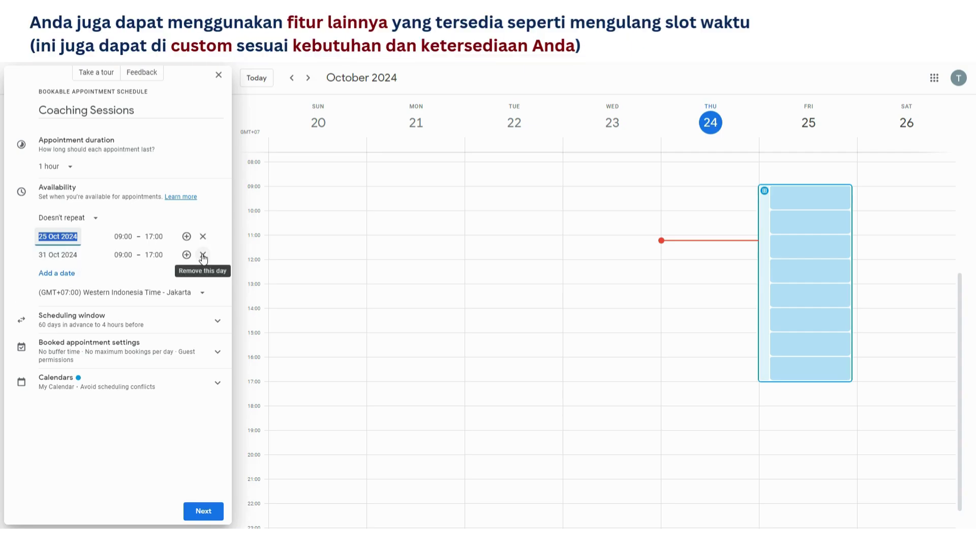
left_click(202, 254)
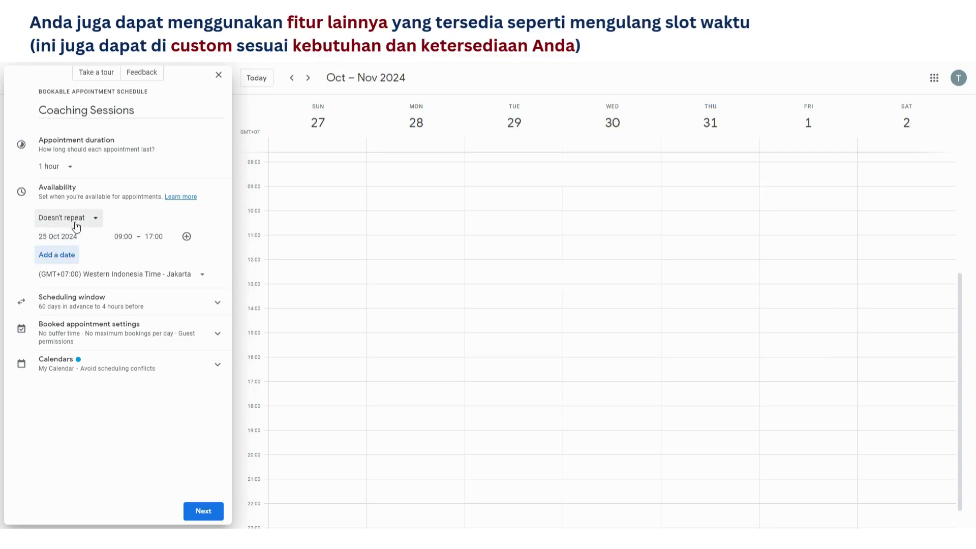
Step: Add 26 Oct 2024 and 27 Oct 2024 as available dates alongside 25 Oct 2024
left_click(60, 238)
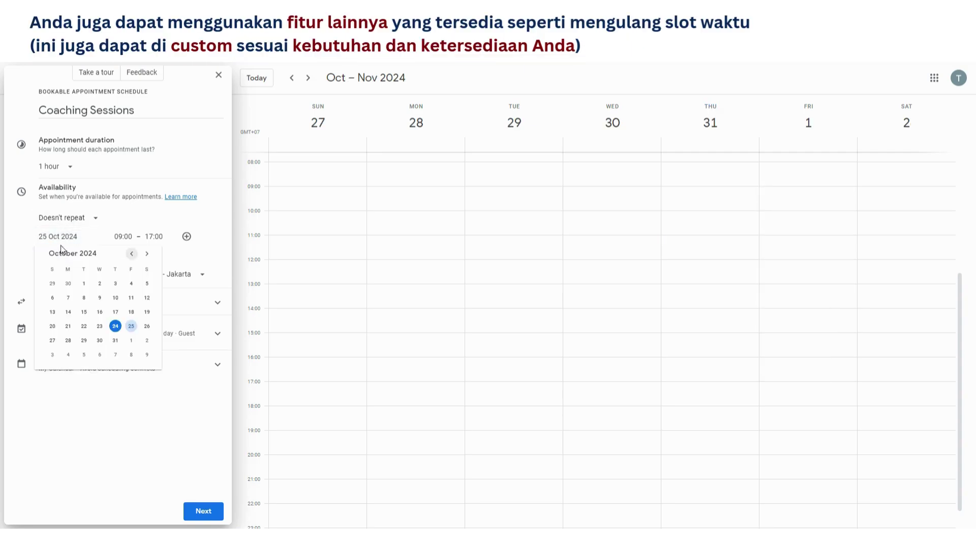
left_click(146, 326)
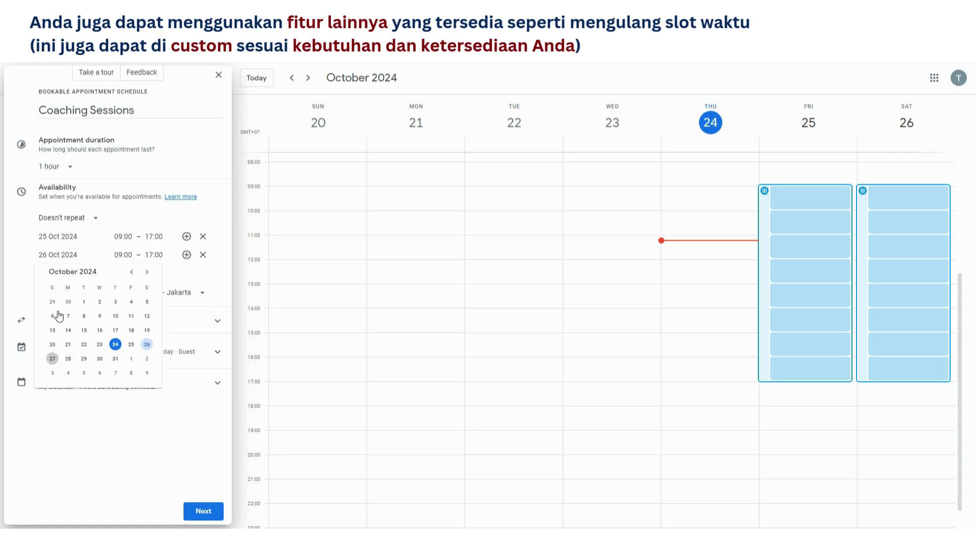
left_click(53, 359)
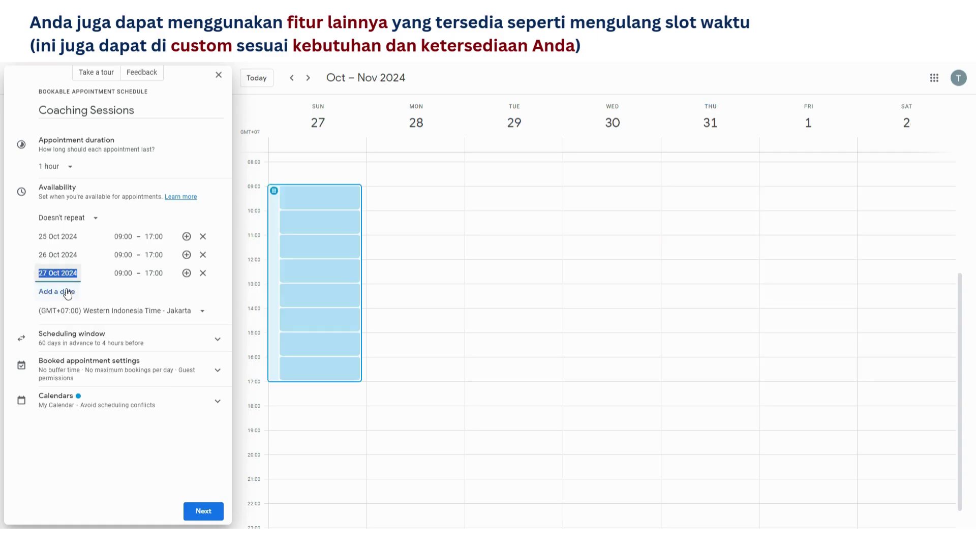
Step: Check the slots for the selected dates in the current week and the following week
left_click(86, 220)
left_click(86, 220)
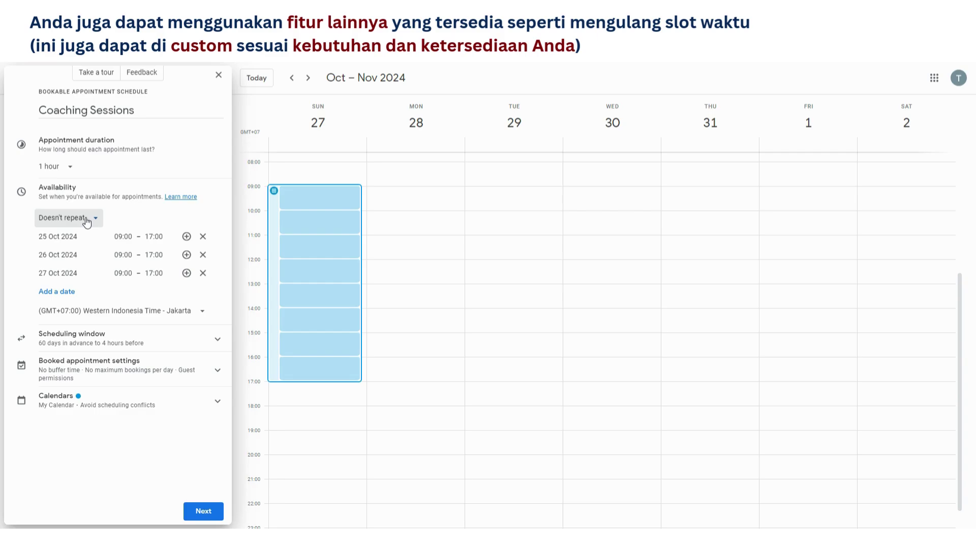
left_click(292, 78)
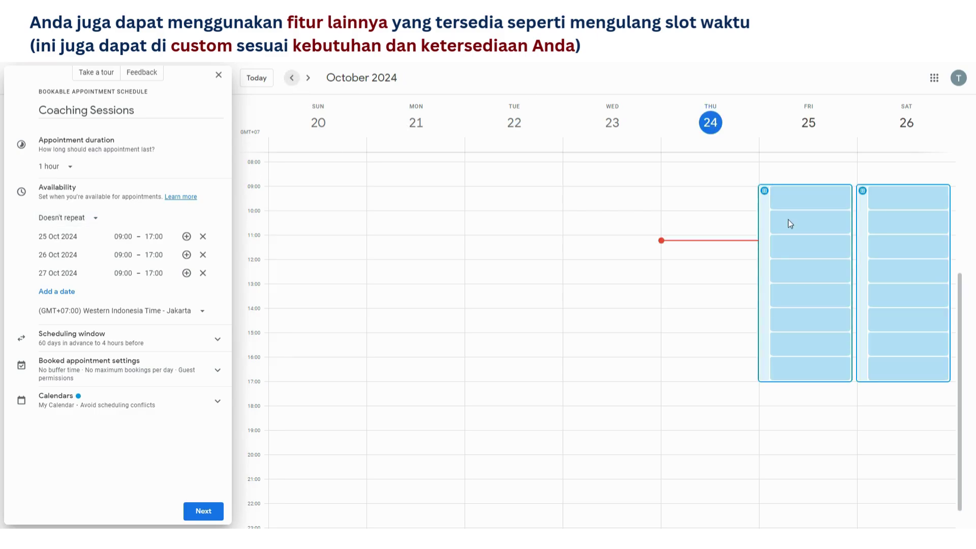
left_click(308, 78)
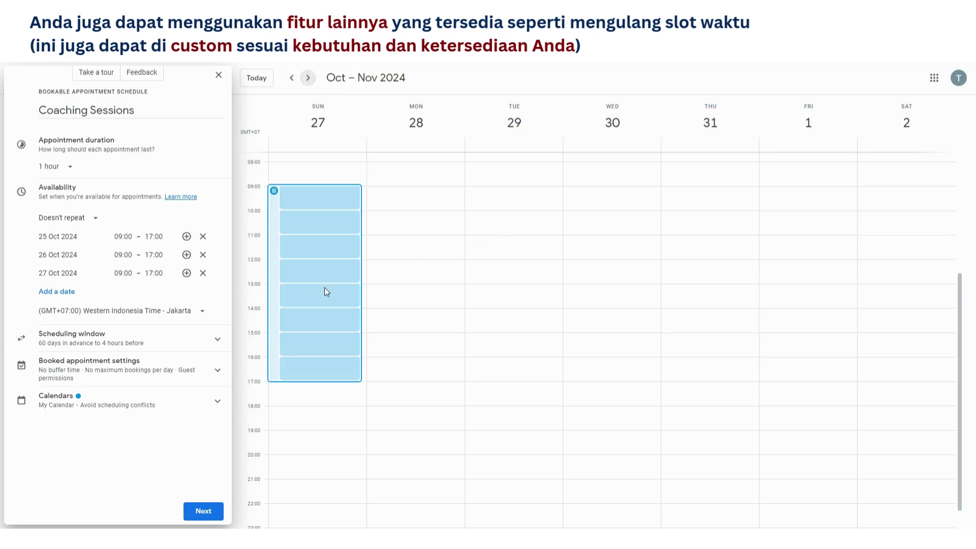
Step: Set a custom recurrence repeating every 3 weeks, starting 24 Oct 2024 and ending 30 Nov 2024
left_click(76, 219)
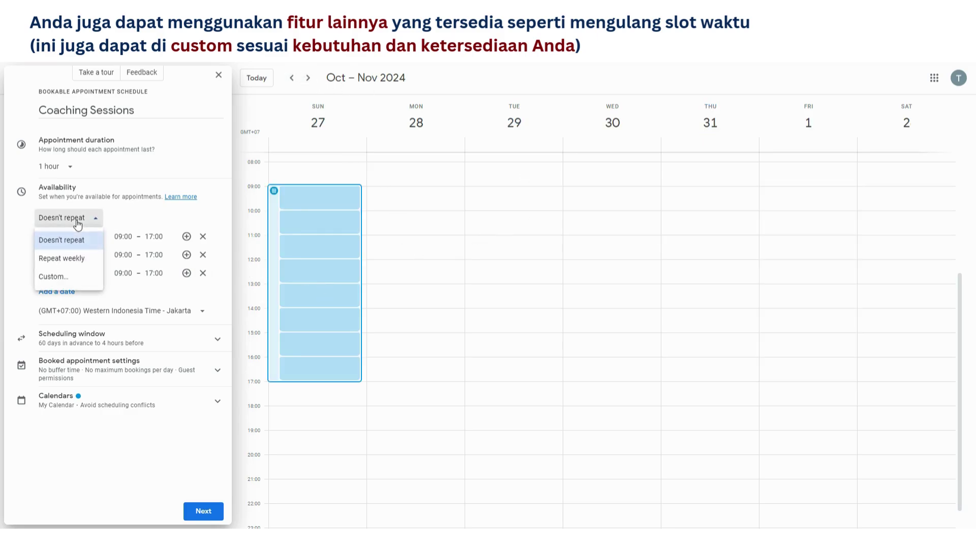
left_click(71, 279)
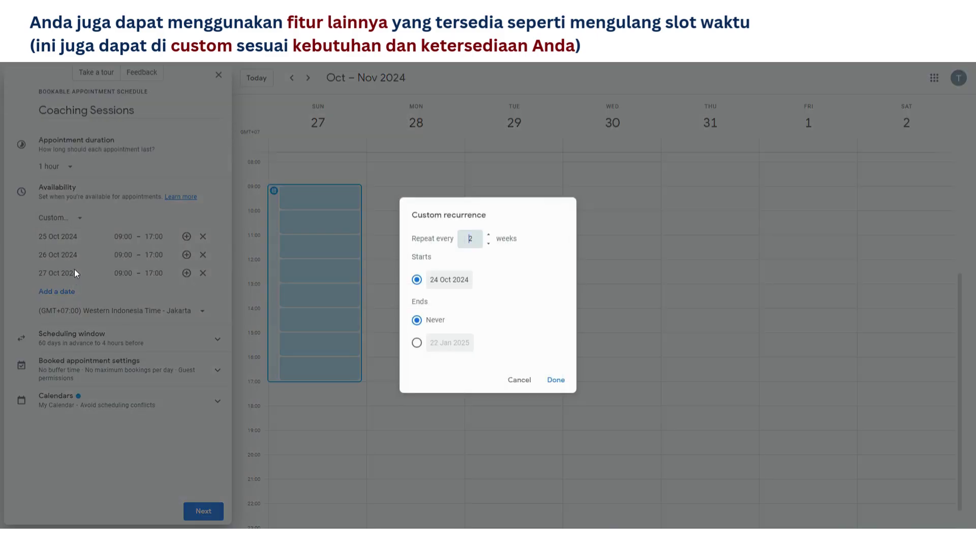
left_click(488, 236)
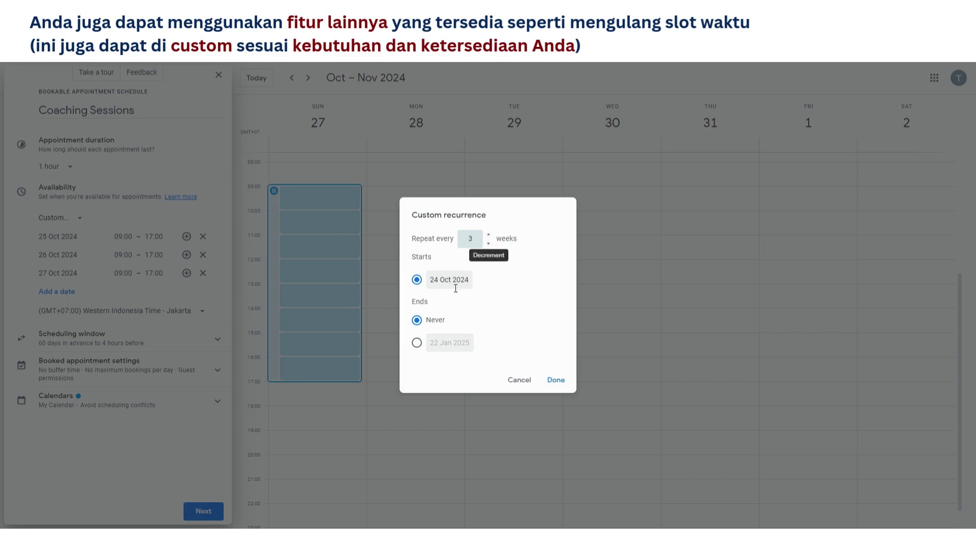
left_click(417, 344)
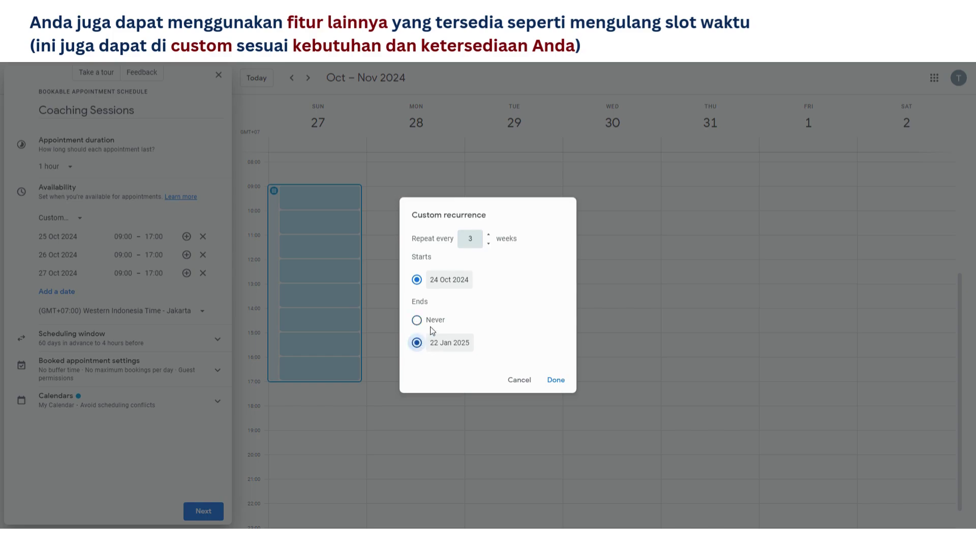
left_click(450, 346)
left_click(554, 455)
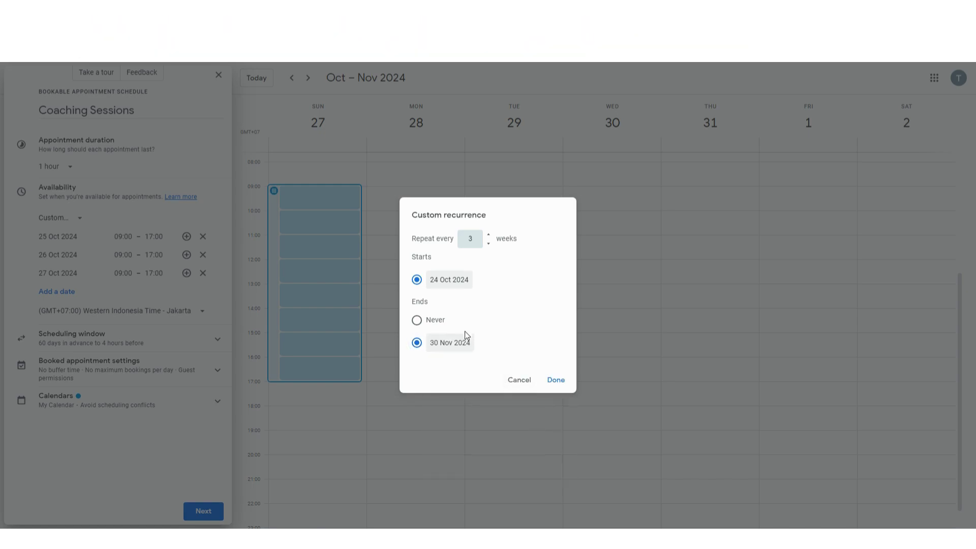
left_click(555, 379)
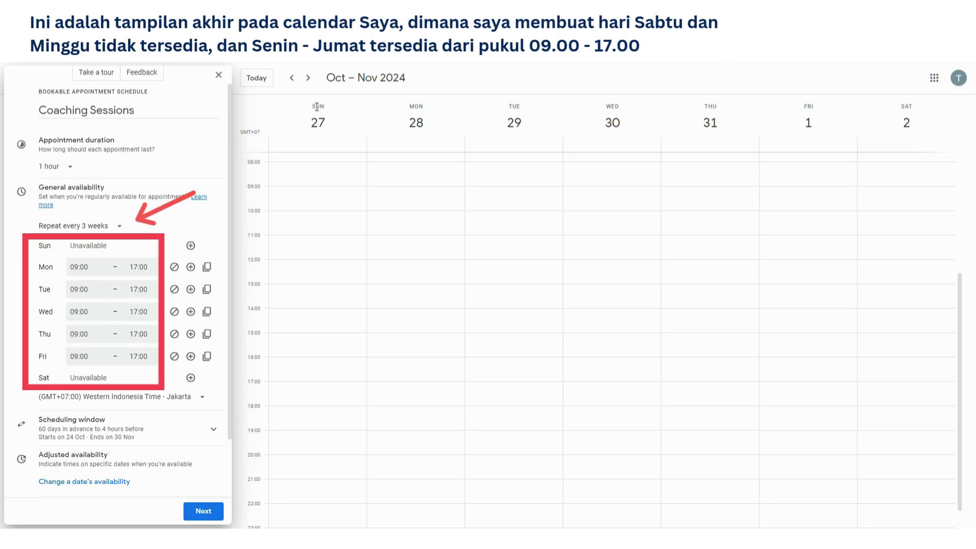
Step: Check which of the following weeks contain the recurring appointment slots
left_click(308, 79)
left_click(308, 79)
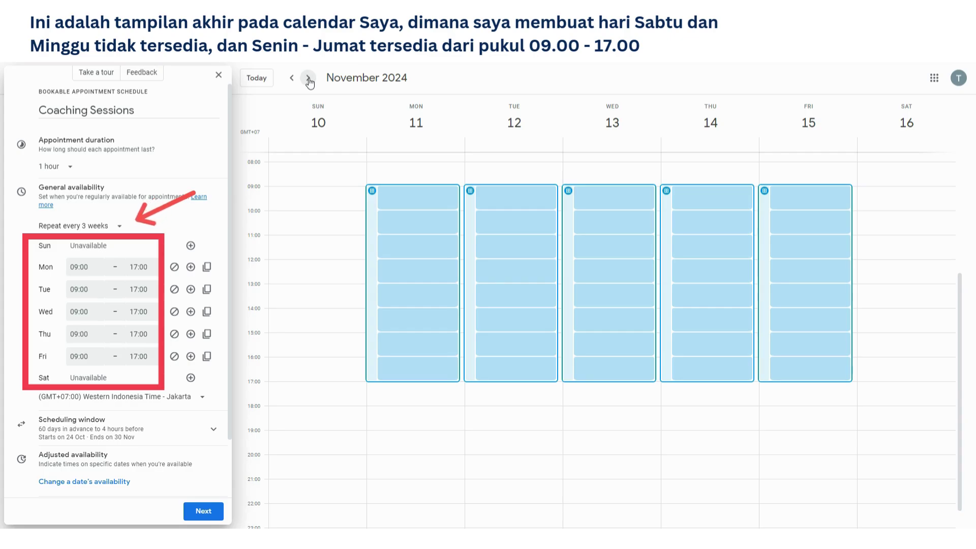
left_click(309, 79)
left_click(309, 79)
left_click(308, 79)
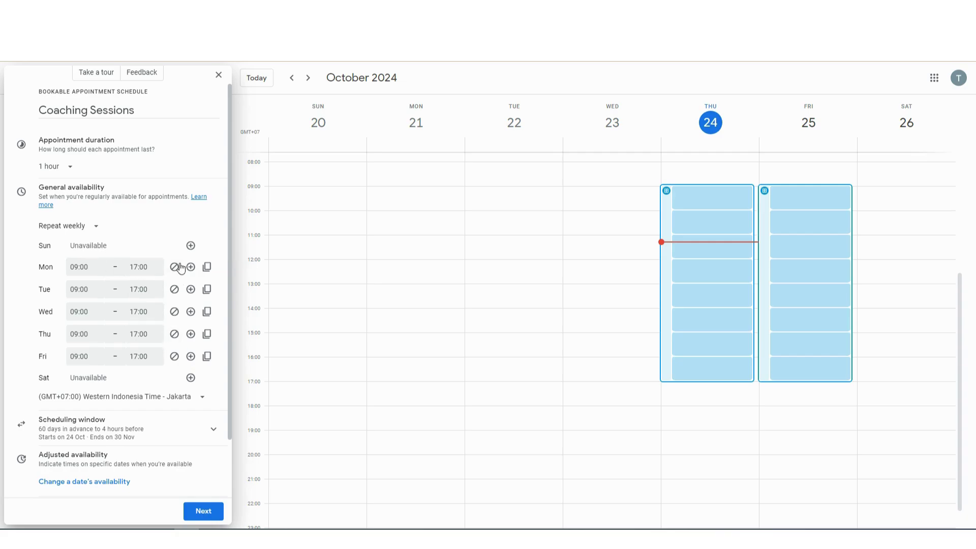
Step: Make Friday unavailable and add a second Monday availability period from 20:00 to 21:00
left_click(175, 357)
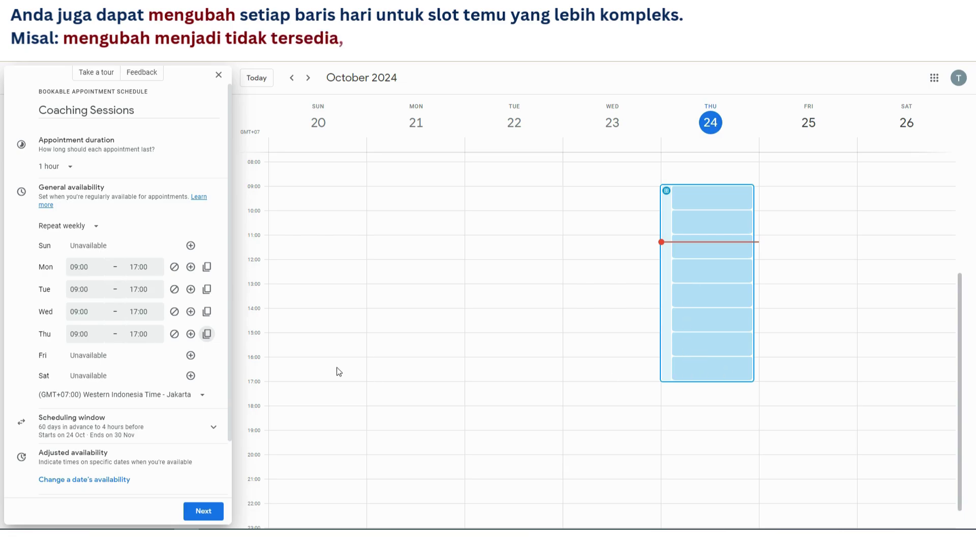
left_click(191, 267)
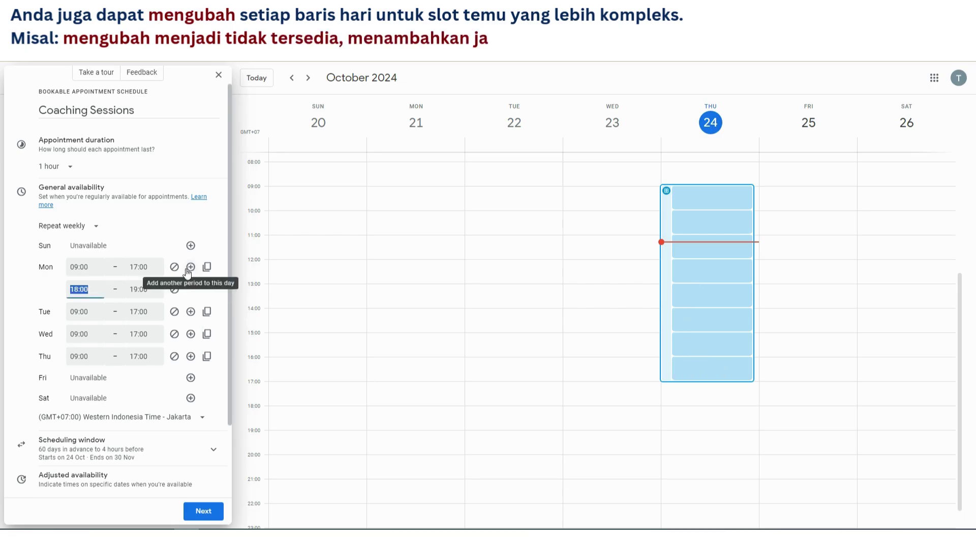
left_click(90, 288)
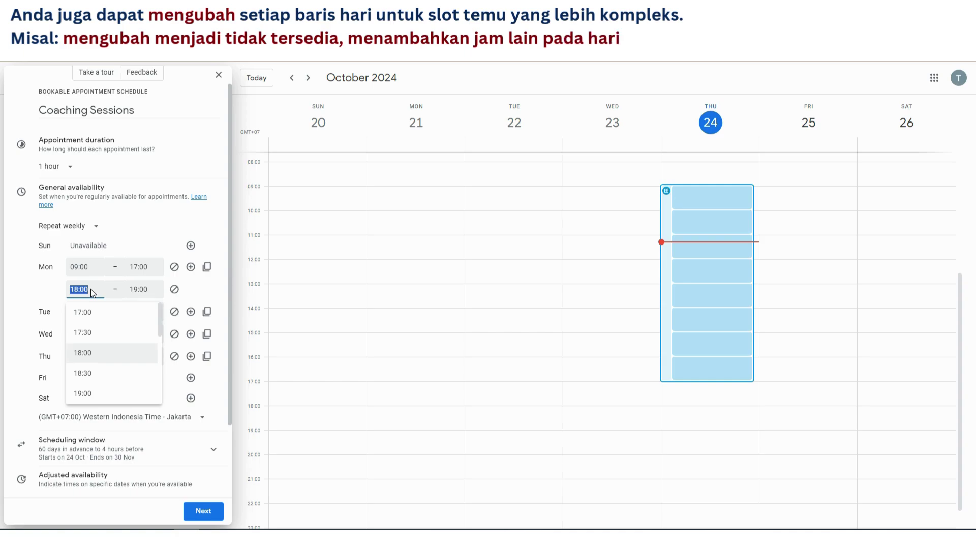
type("20")
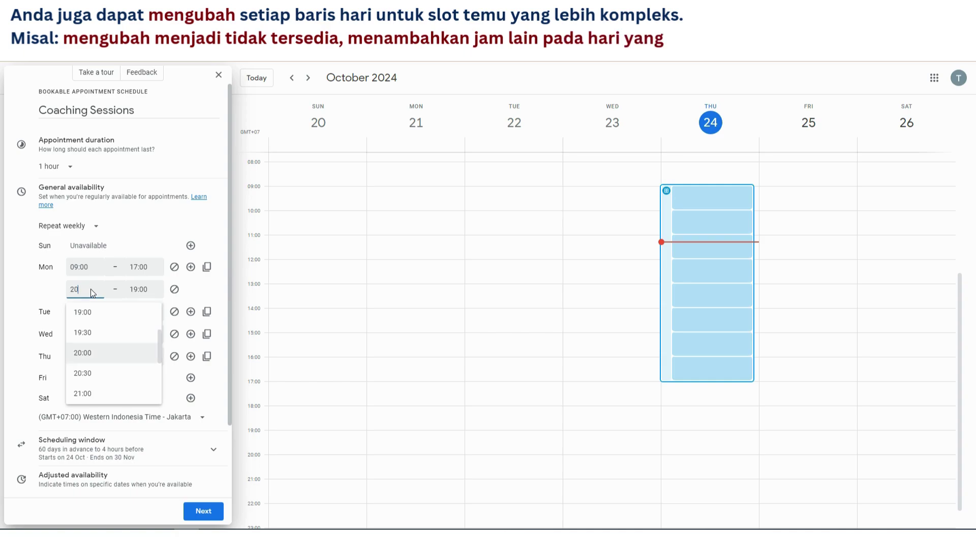
left_click(140, 288)
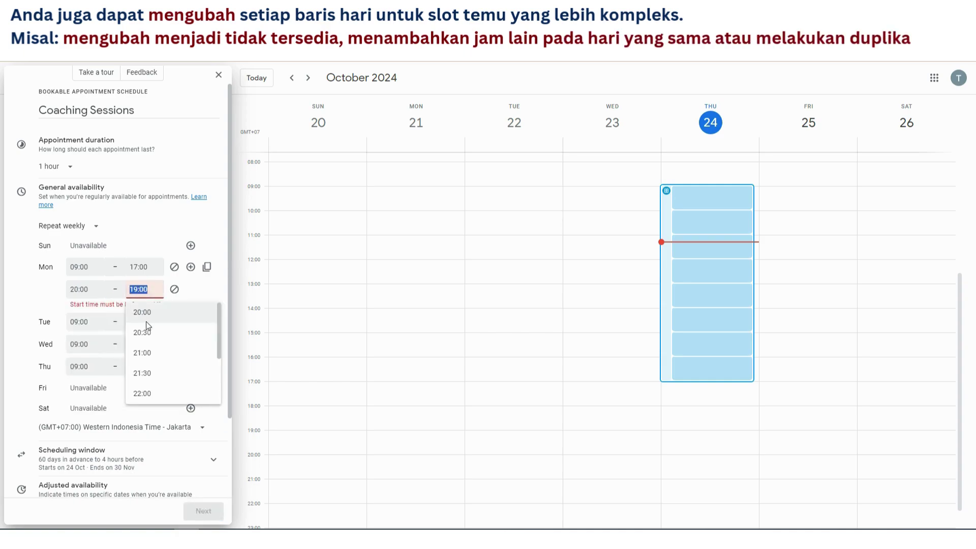
left_click(145, 352)
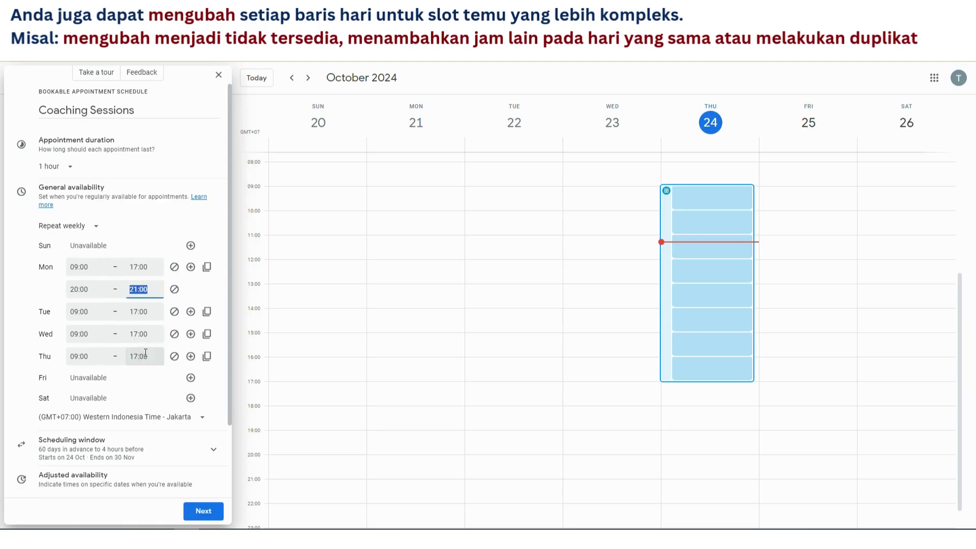
left_click(21, 287)
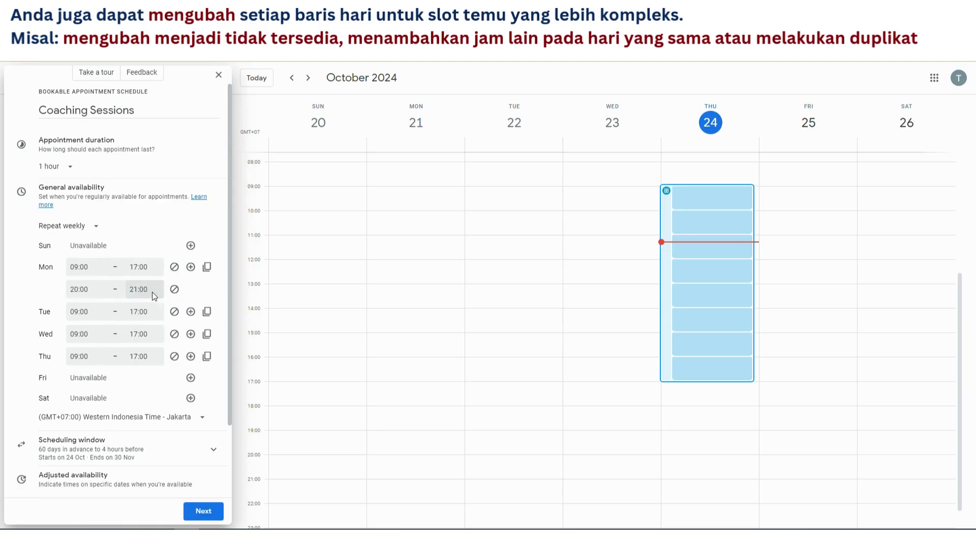
Step: Check Monday's extra evening slot and the empty Fridays in the calendar across the coming weeks
scroll(462, 292, "down", 1)
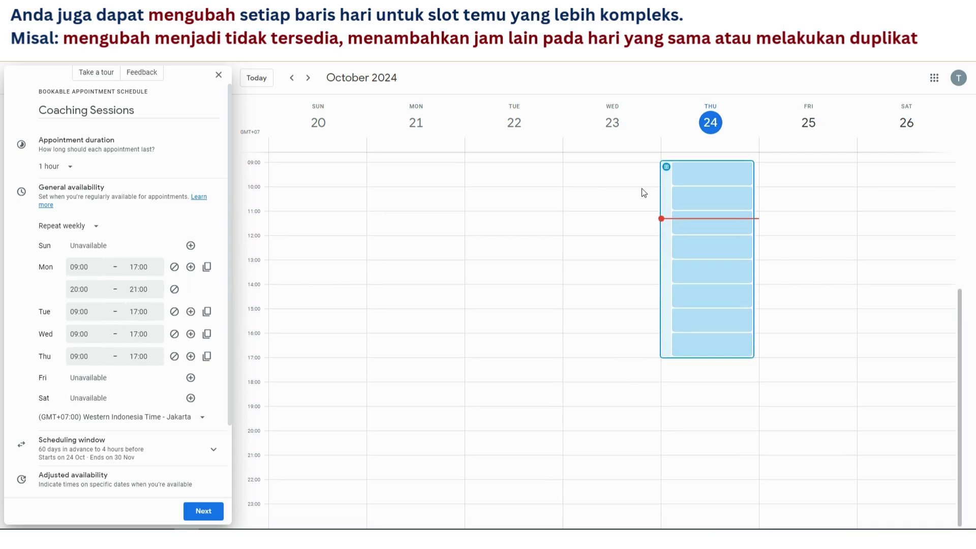
left_click(308, 78)
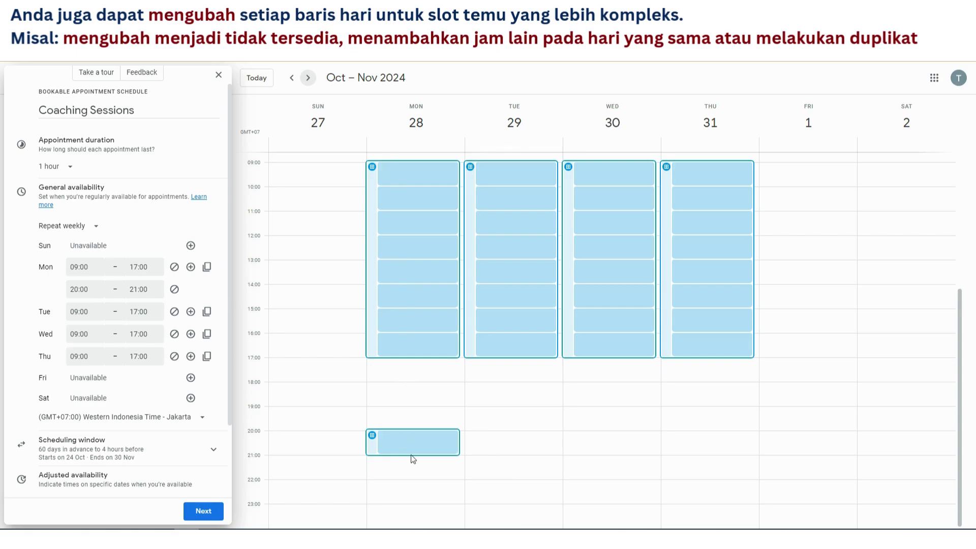
left_click(308, 78)
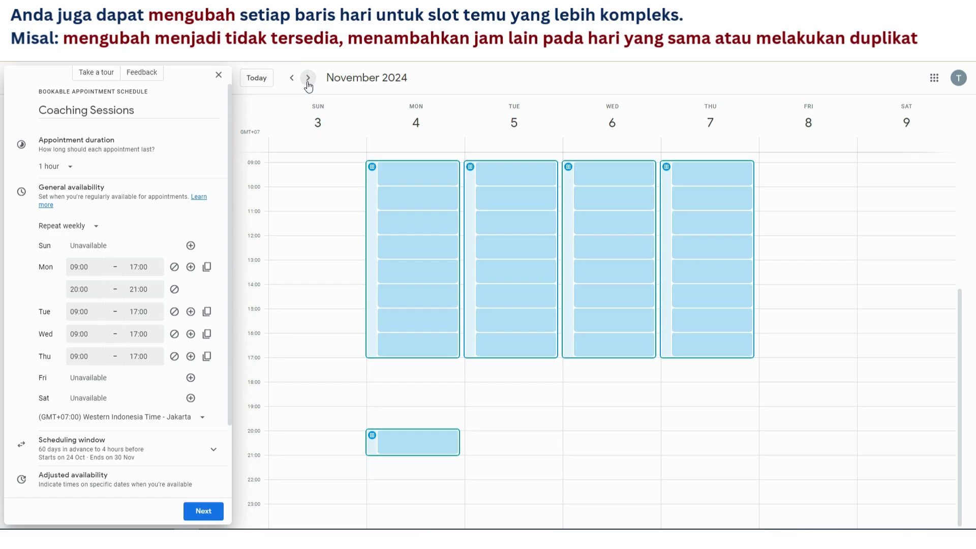
left_click(308, 79)
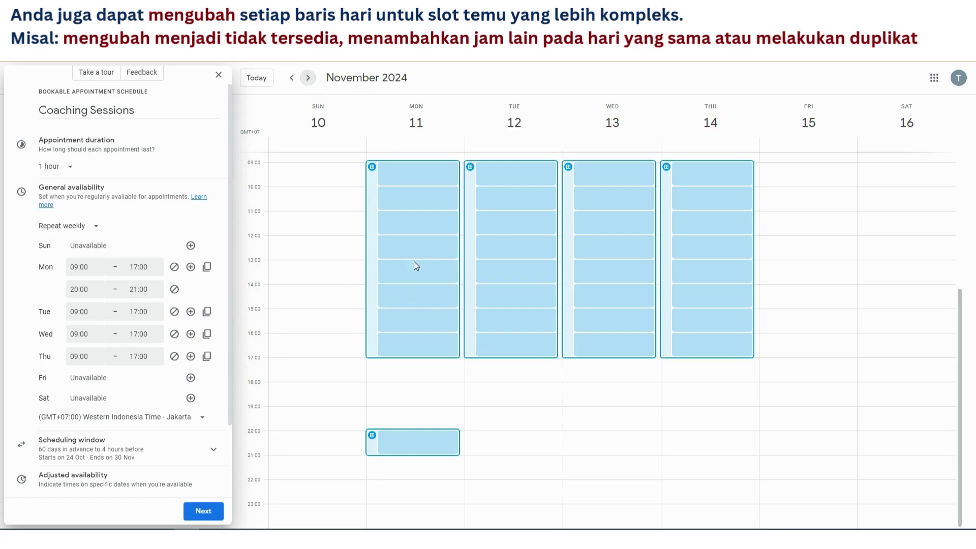
left_click(289, 79)
left_click(287, 79)
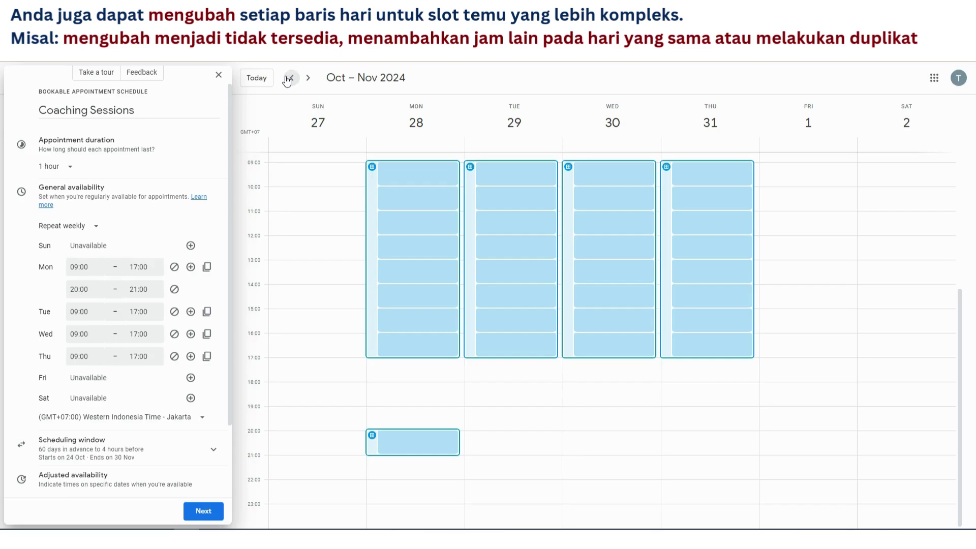
left_click(288, 79)
left_click(308, 78)
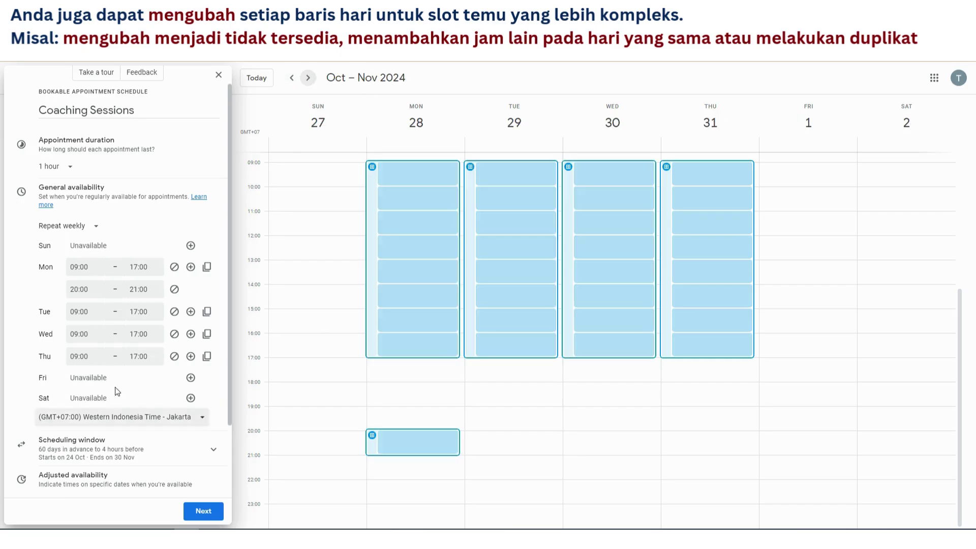
Step: Copy Monday's time periods to the other available days and set the scheduling window to Available now
left_click(208, 268)
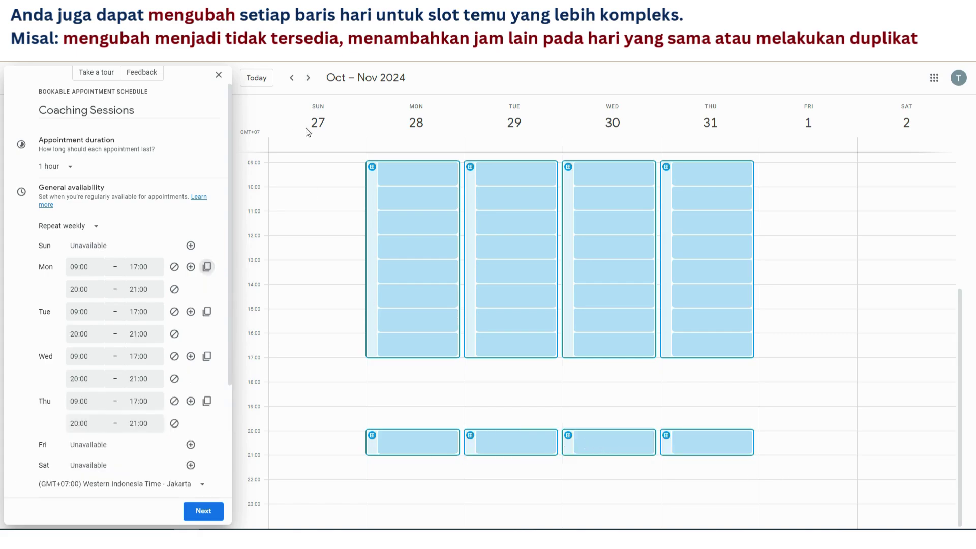
scroll(80, 270, "down", 3)
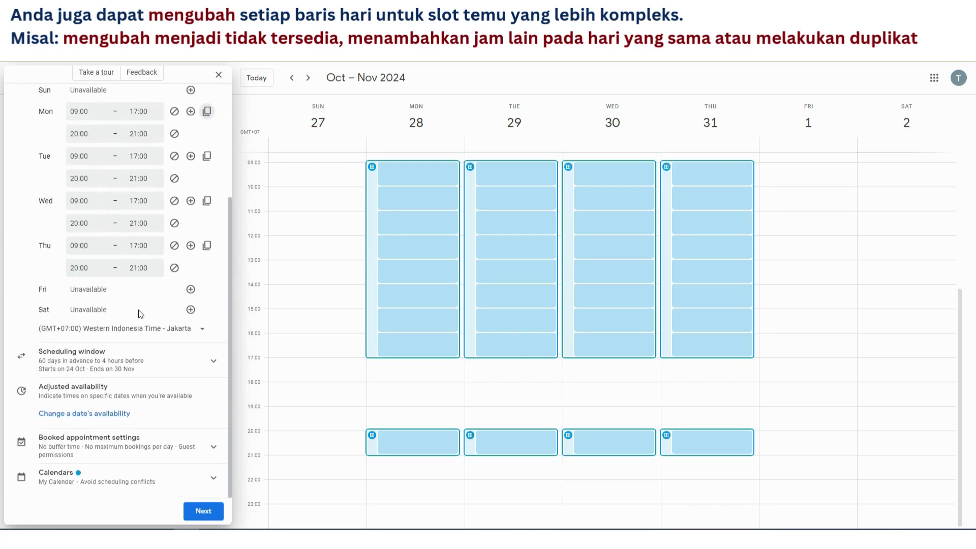
left_click(210, 367)
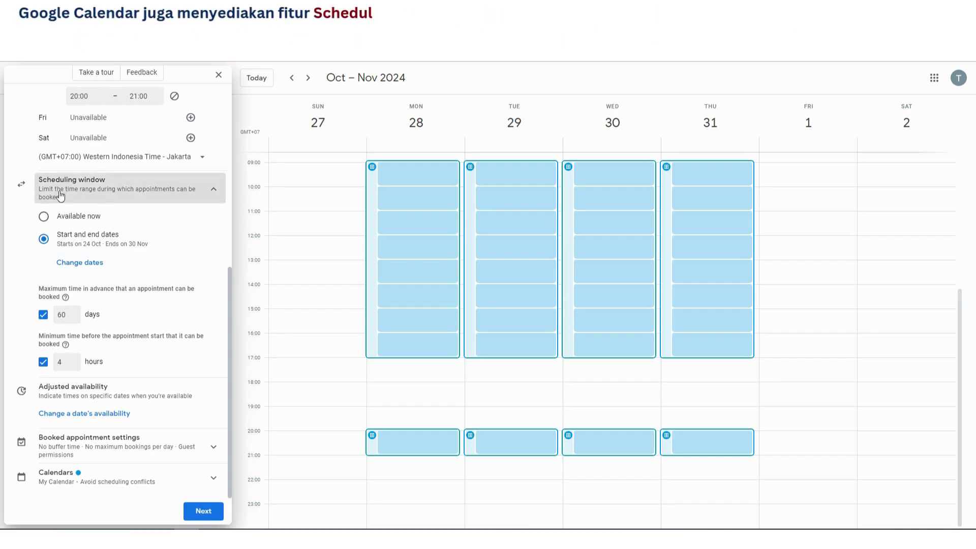
left_click(44, 217)
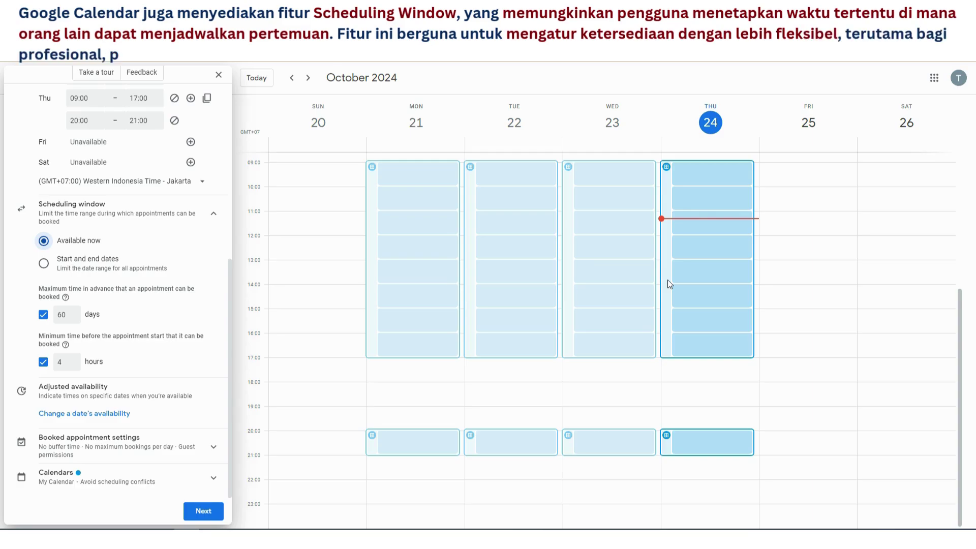
Step: Try a scheduling window that starts now and ends on 31 Oct 2024, and switch back to Available now
left_click(44, 265)
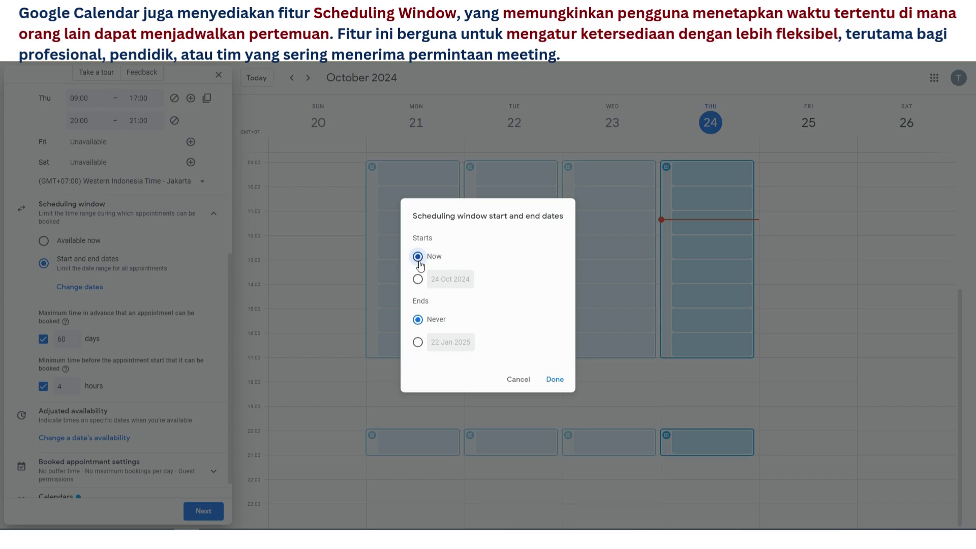
left_click(418, 342)
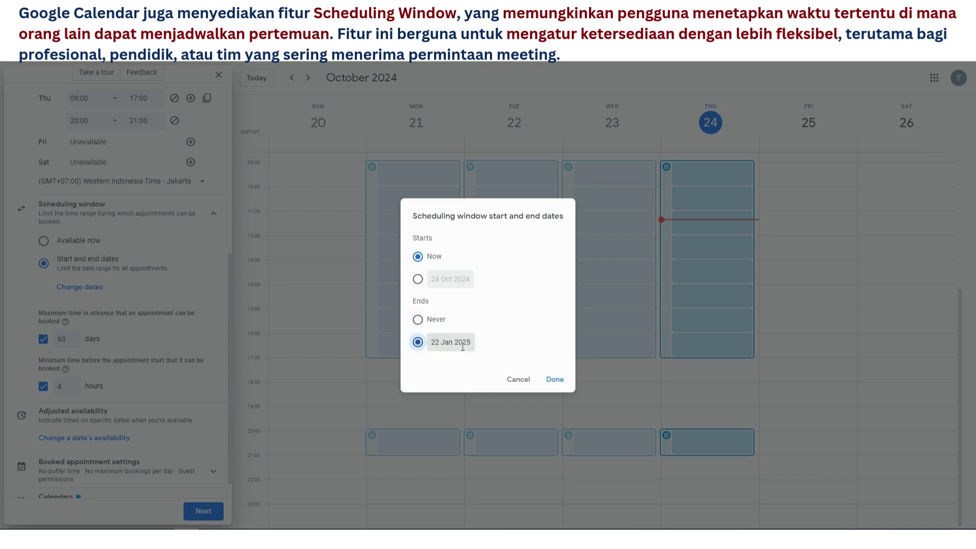
left_click(463, 348)
left_click(540, 364)
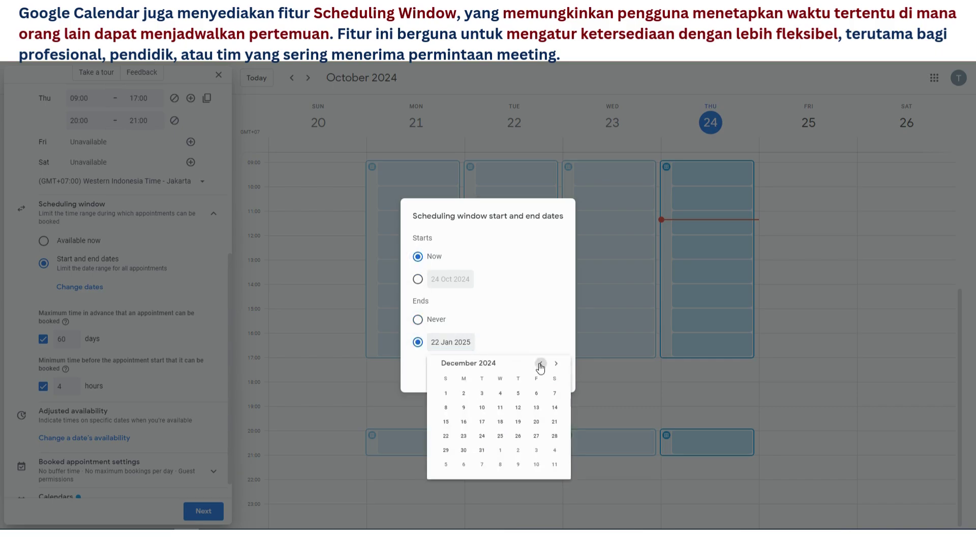
left_click(540, 364)
left_click(540, 364)
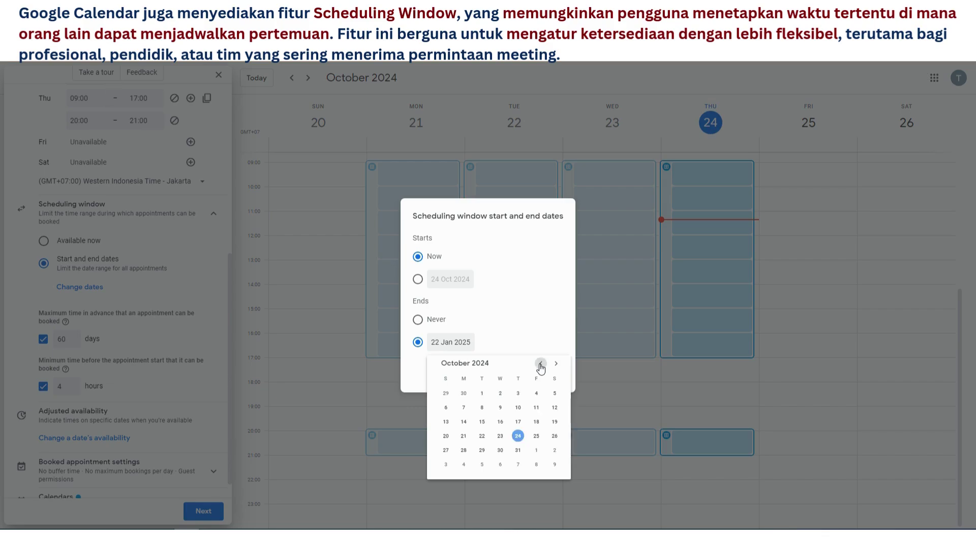
left_click(518, 451)
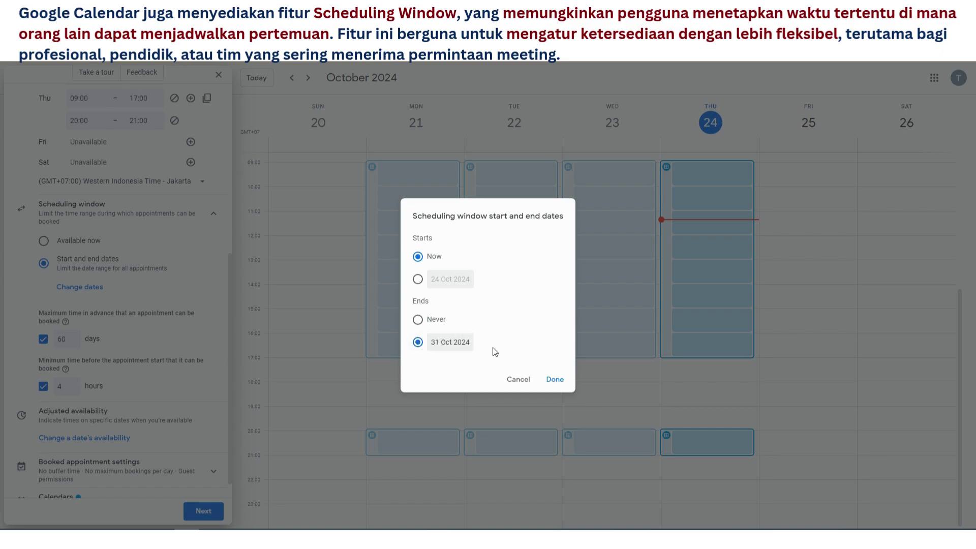
left_click(553, 380)
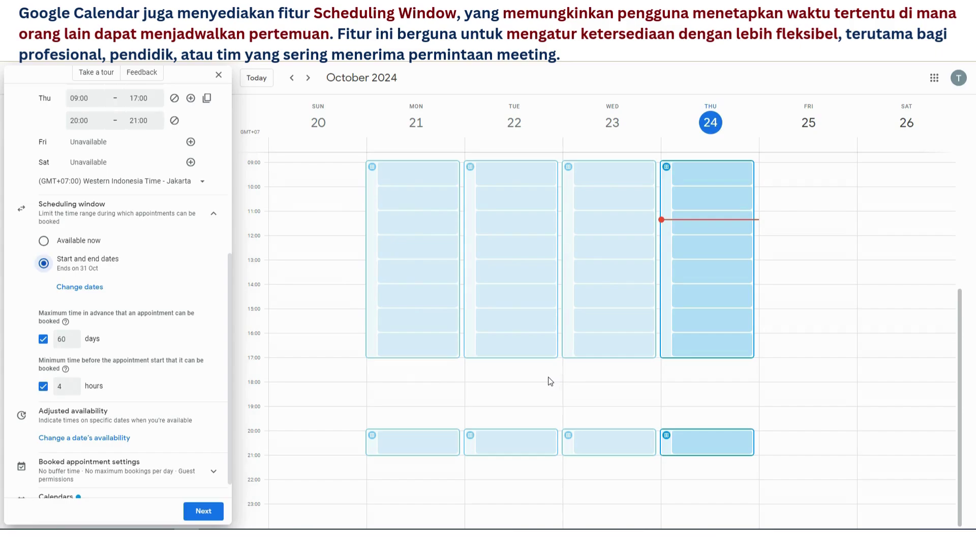
left_click(43, 241)
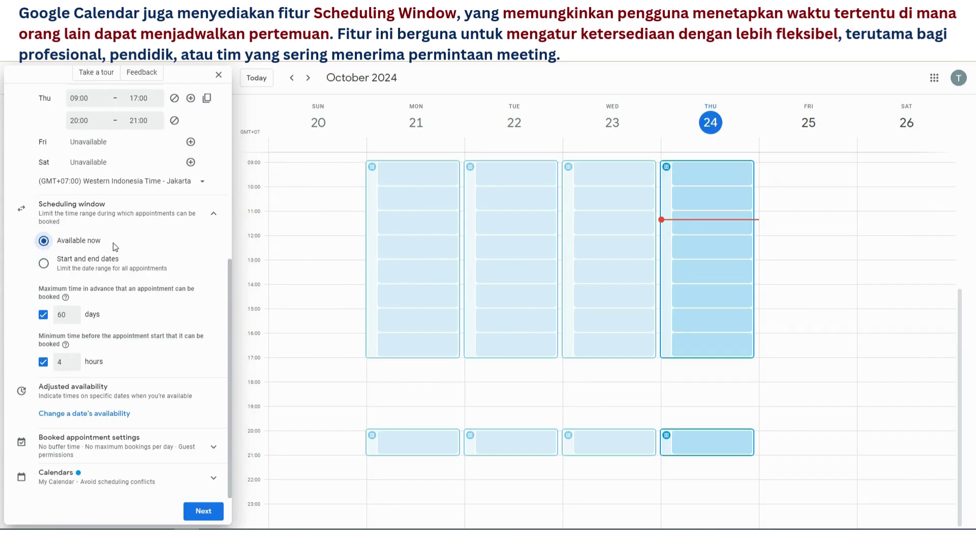
Step: Read the help text for the maximum time in advance that an appointment can be booked
left_click_drag(37, 293, 87, 302)
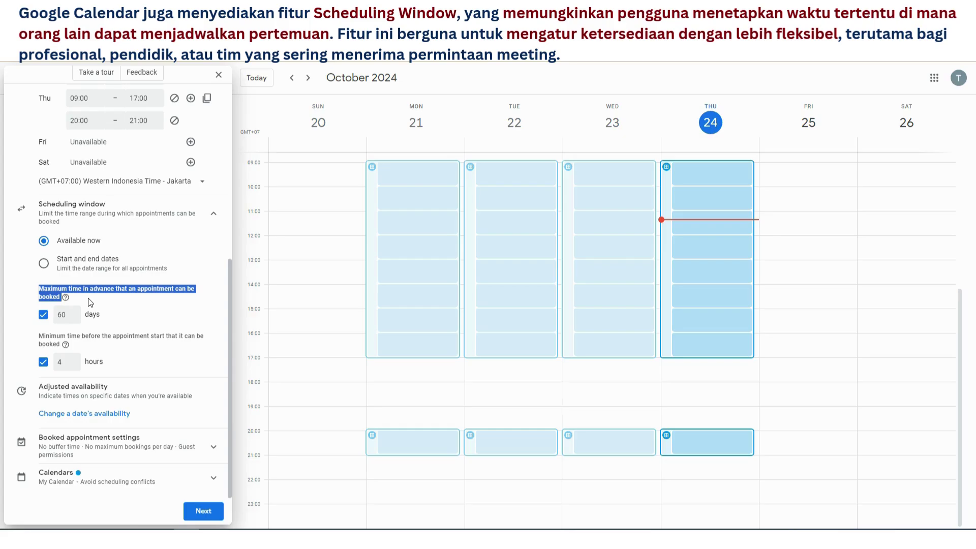
left_click(87, 298)
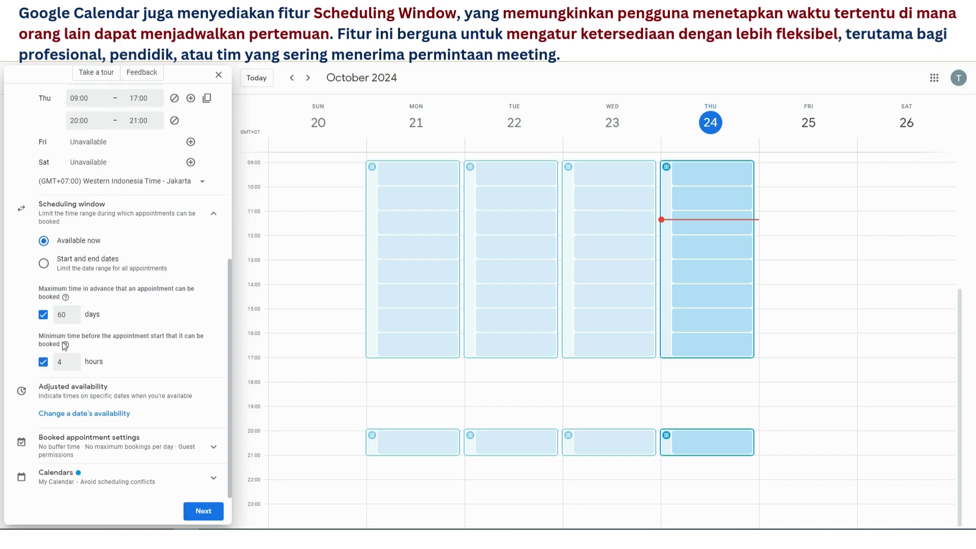
mouse_move(66, 299)
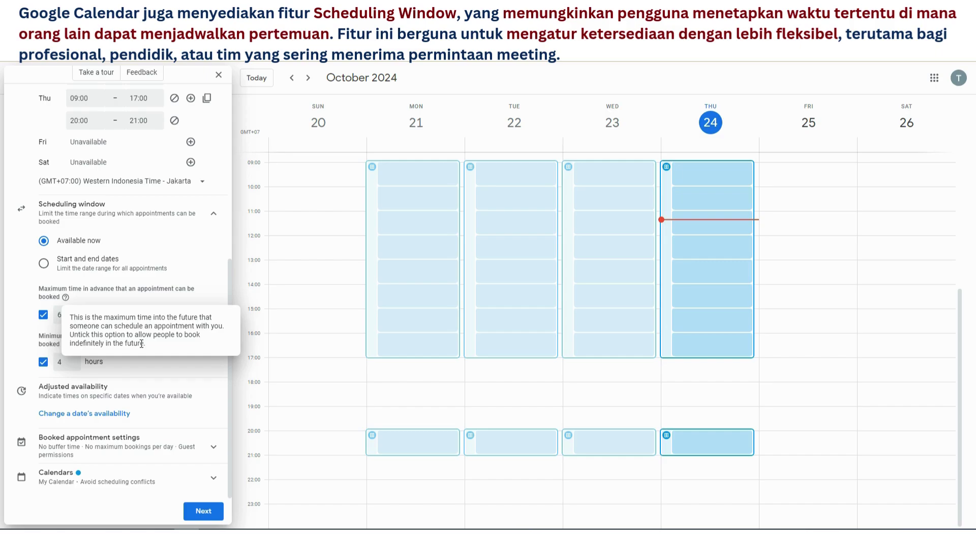
Step: Try turning off the maximum advance booking limit, and turn it back on at 60 days
left_click(43, 315)
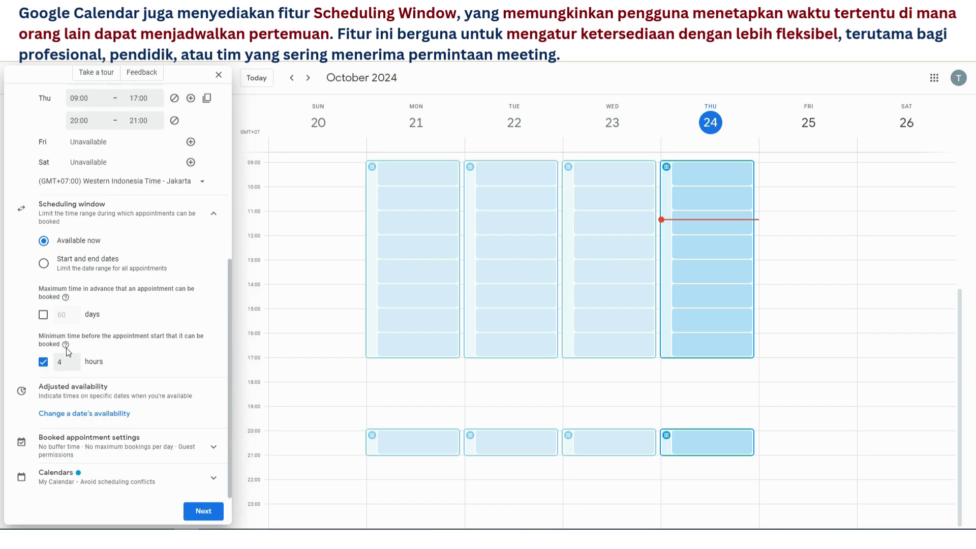
mouse_move(67, 350)
mouse_move(68, 345)
left_click(43, 316)
mouse_move(65, 299)
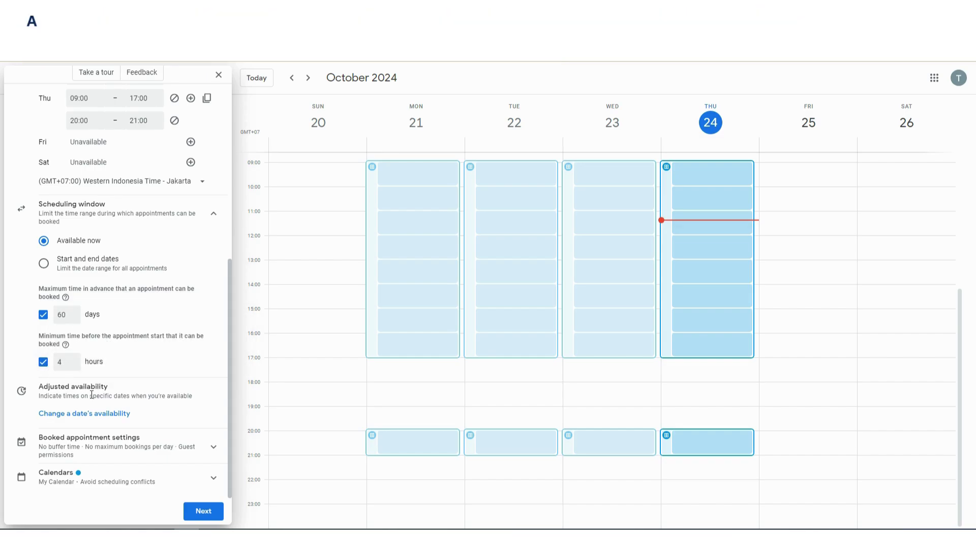
Step: Add an adjusted availability entry for 25 Oct 2024 with a bookable time period on that date
left_click(94, 414)
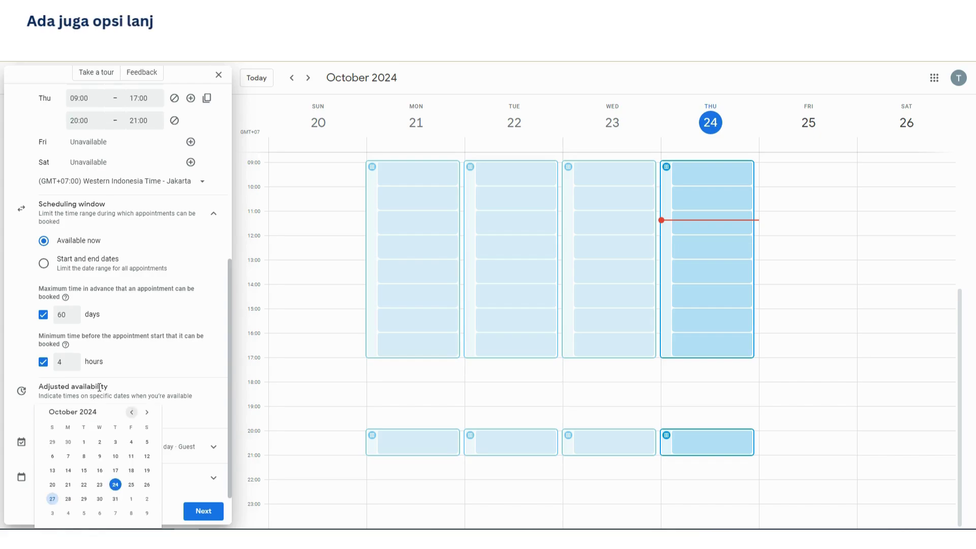
left_click(131, 485)
scroll(145, 395, "down", 1)
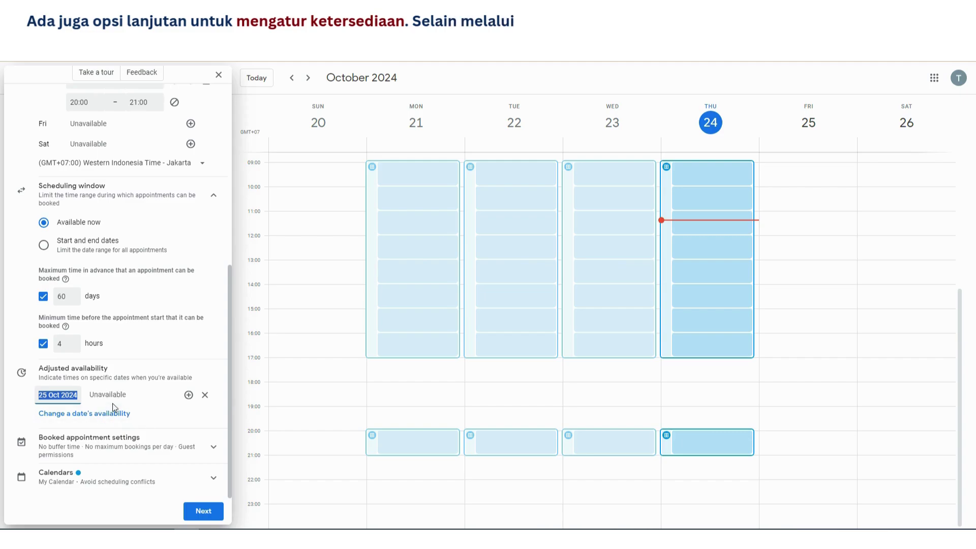
left_click(188, 395)
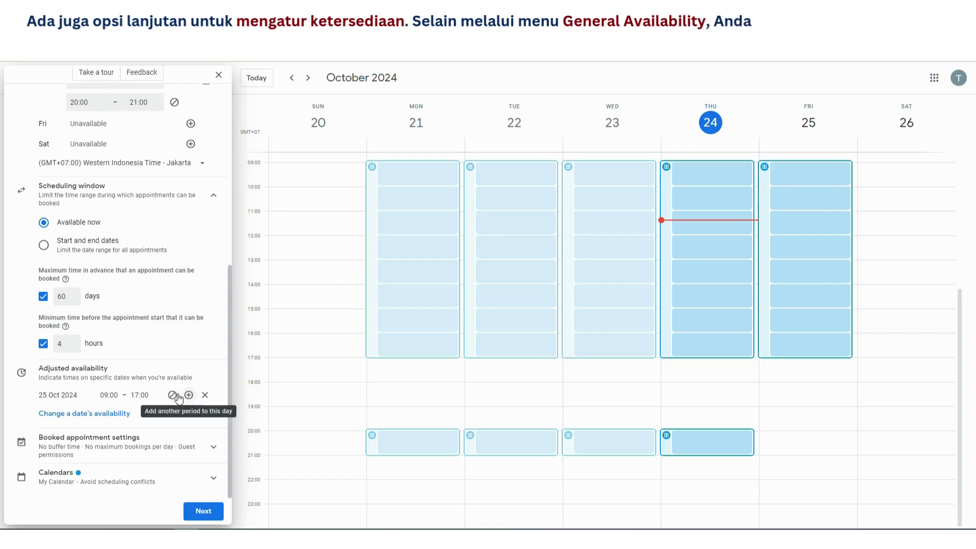
left_click(172, 394)
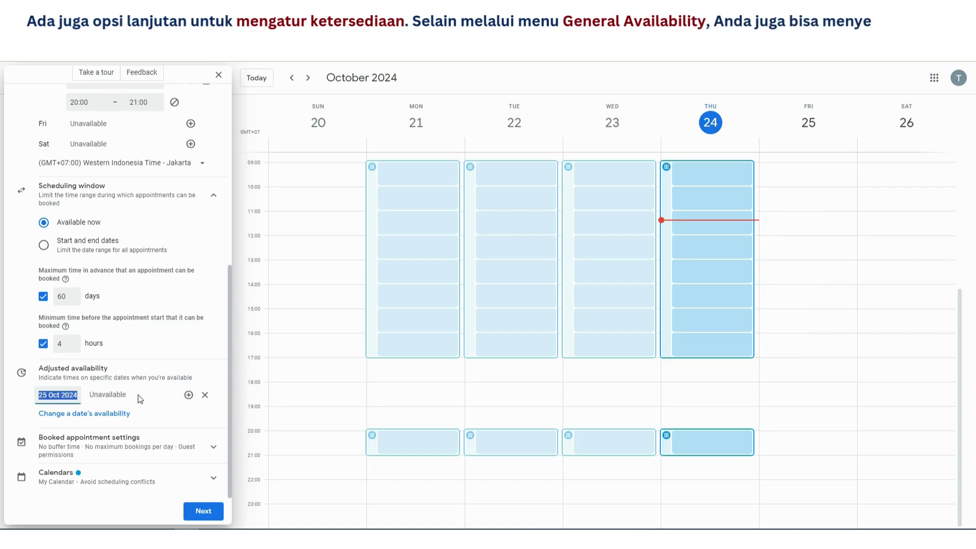
left_click(189, 395)
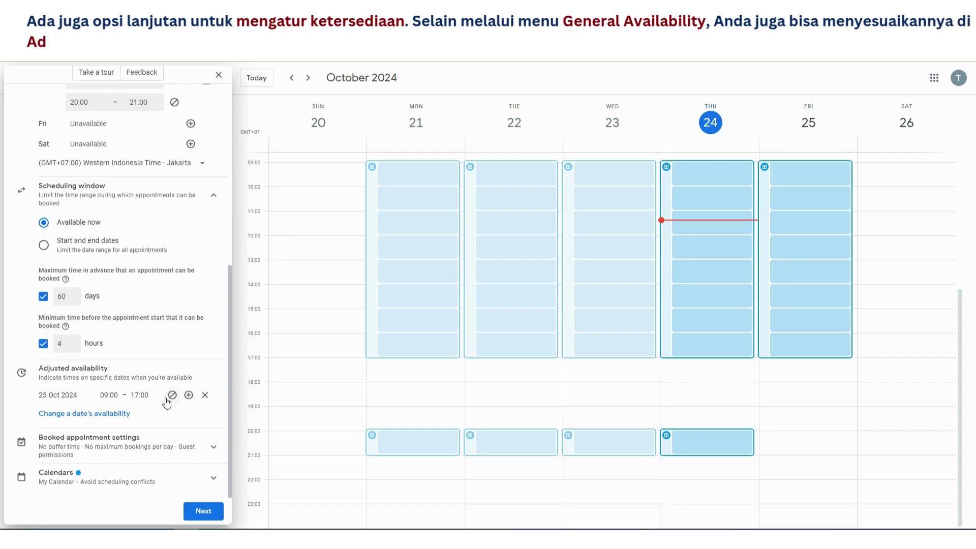
Step: Set the adjusted time period for 25 Oct 2024 to 08:00–12:00
left_click(118, 395)
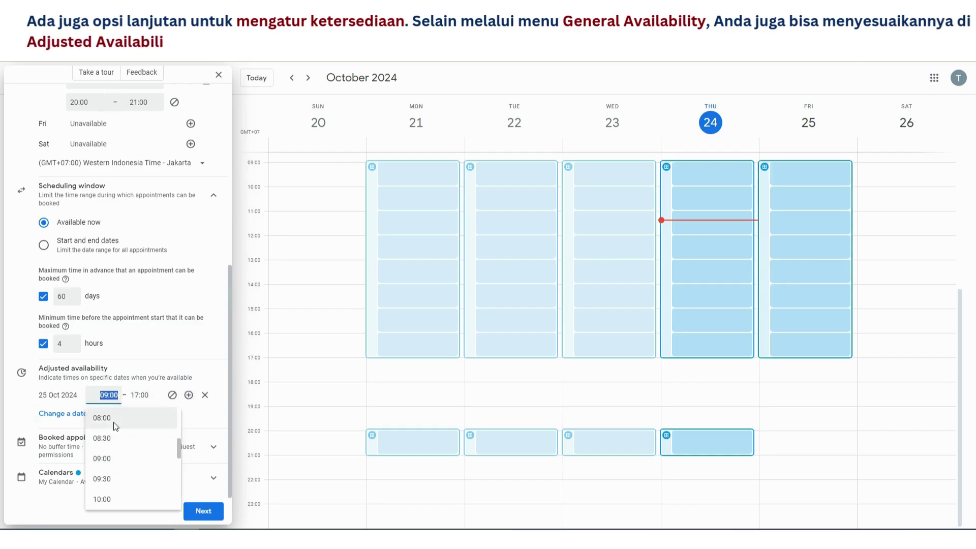
left_click(115, 420)
left_click(147, 396)
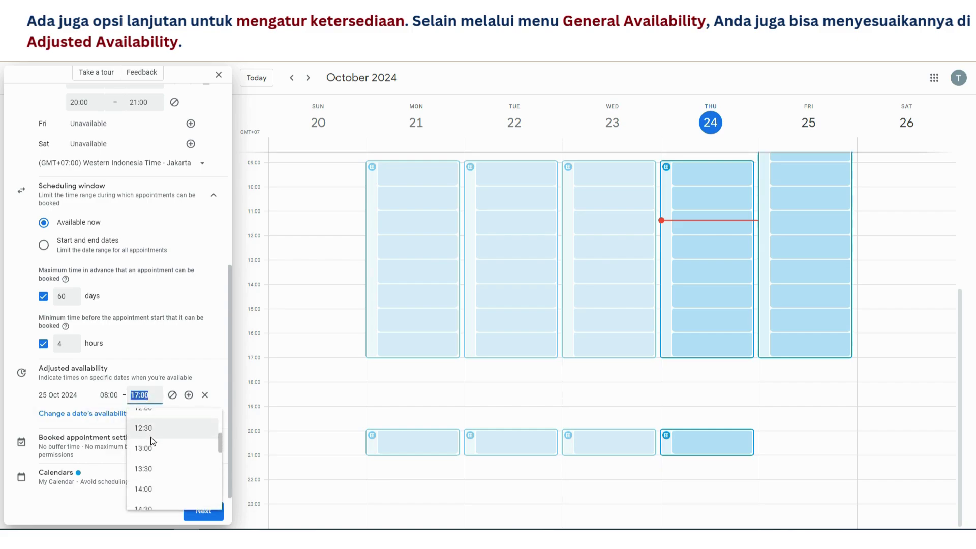
scroll(152, 432, "up", 5)
left_click(149, 458)
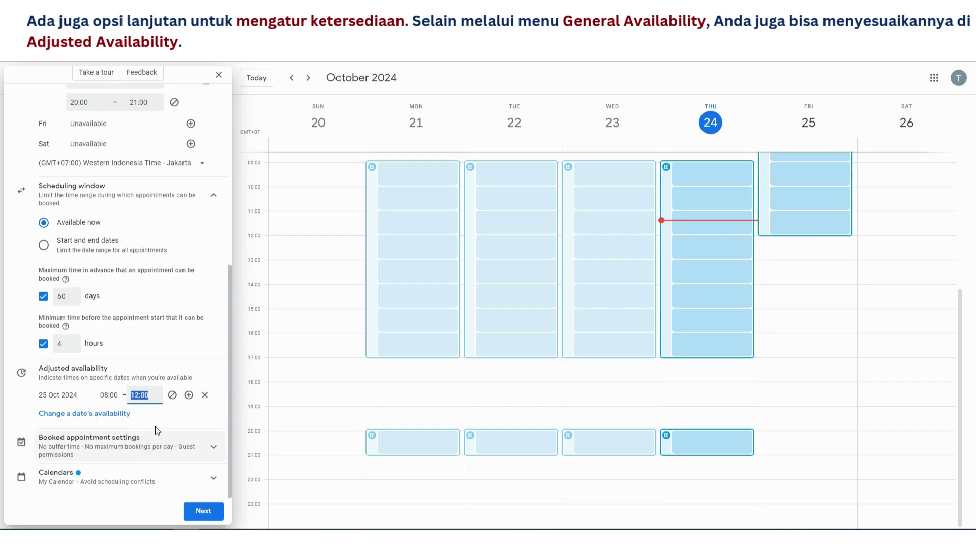
Step: Compare the adjusted Friday, 25 Oct, with the Fridays of the following two weeks in the calendar
left_click(308, 78)
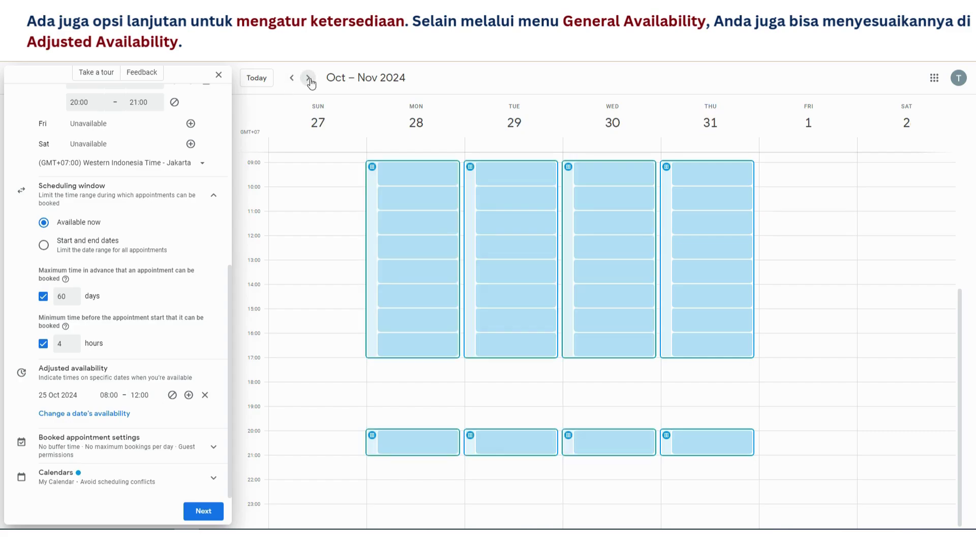
left_click(309, 78)
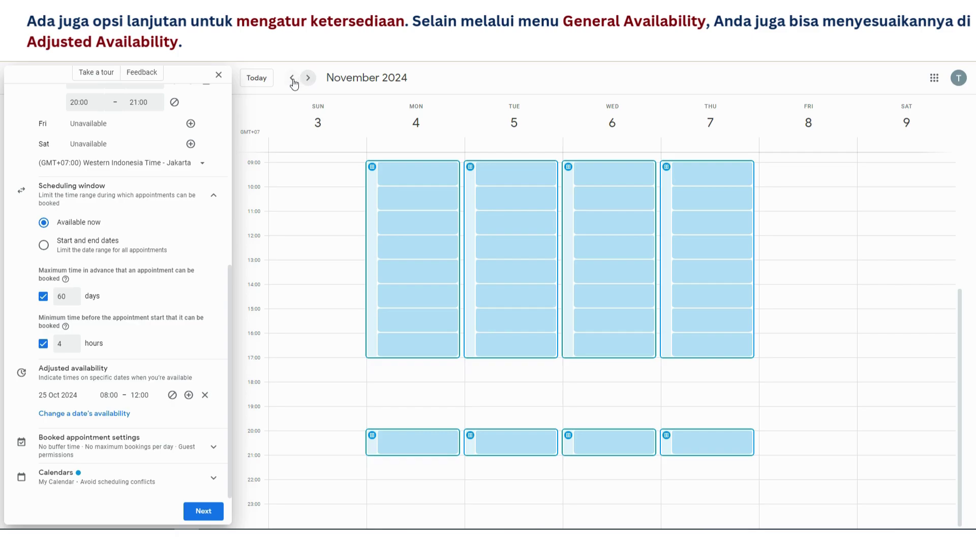
left_click(292, 79)
left_click(292, 79)
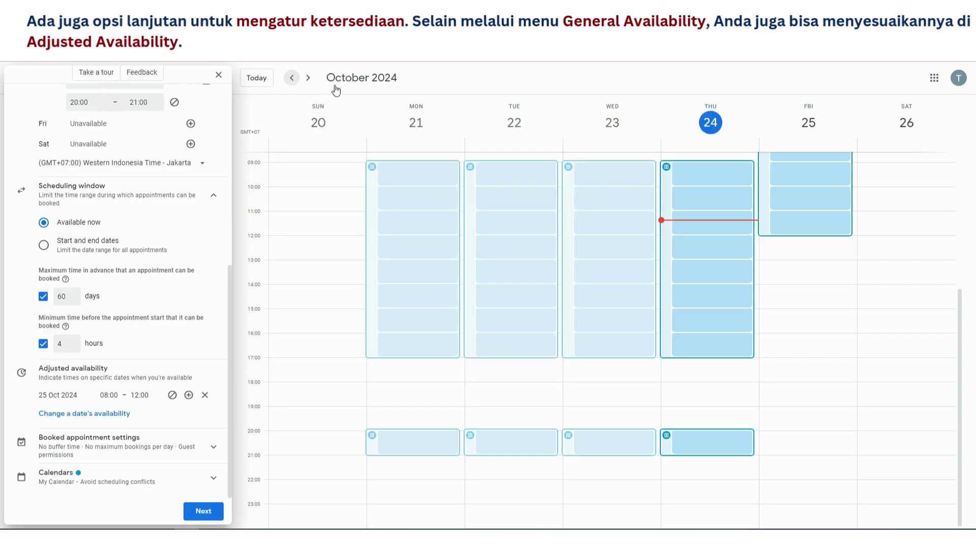
scroll(771, 304, "up", 3)
scroll(759, 310, "down", 2)
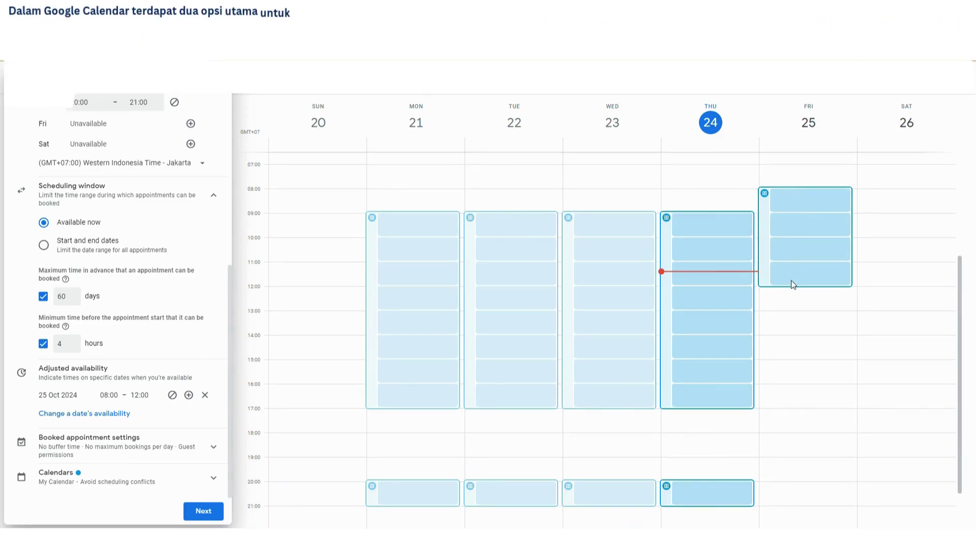
Step: Add an adjusted availability entry for 24 Oct 2024 and set its daytime period to 10:00–12:00
left_click(118, 413)
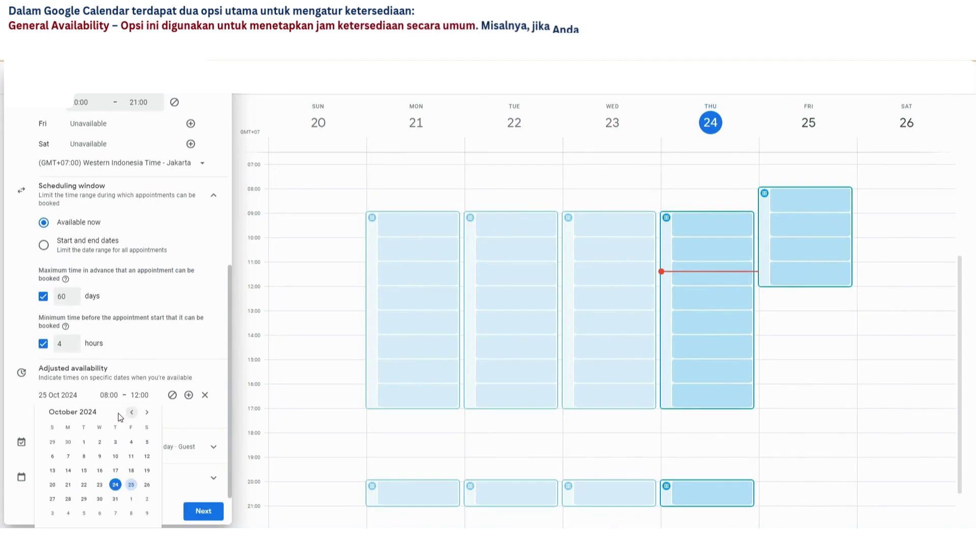
left_click(115, 485)
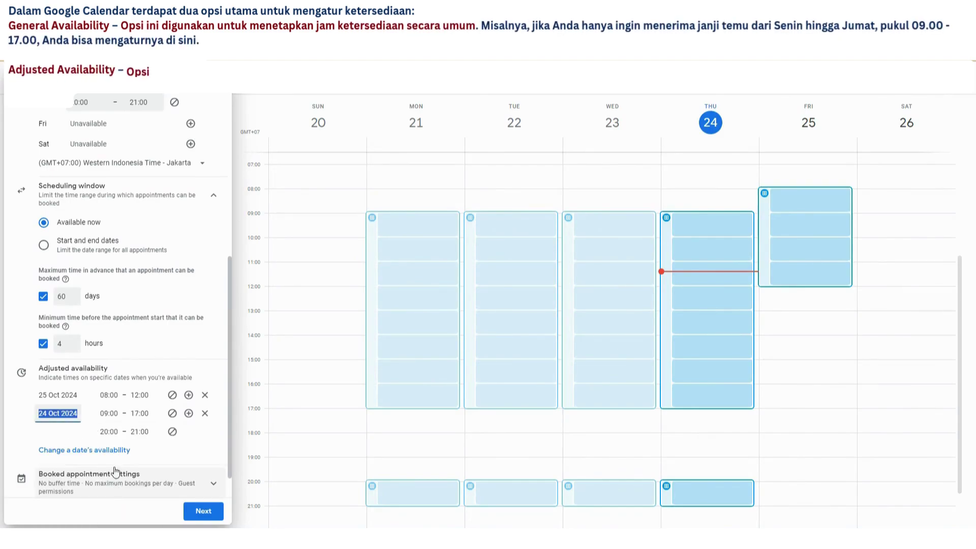
left_click(113, 413)
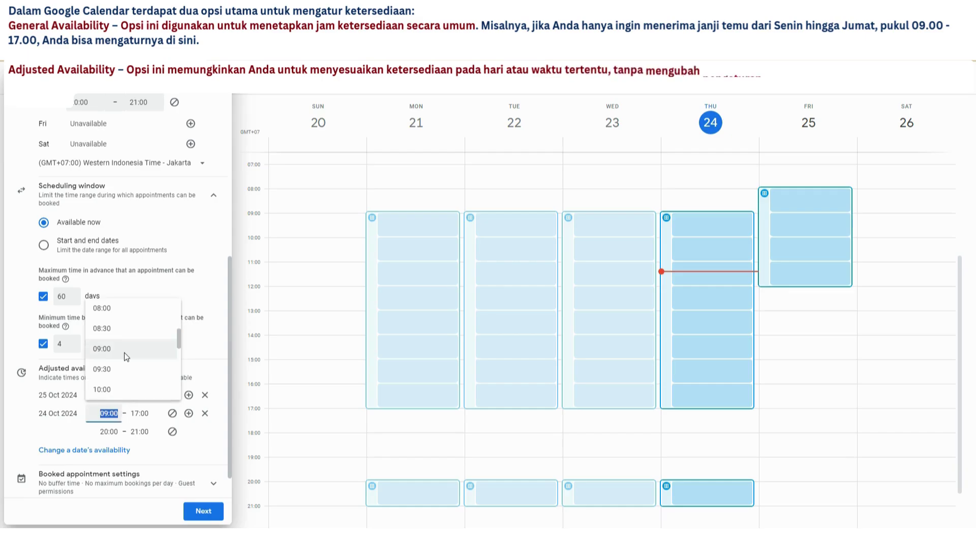
scroll(124, 352, "down", 2)
left_click(112, 341)
left_click(141, 413)
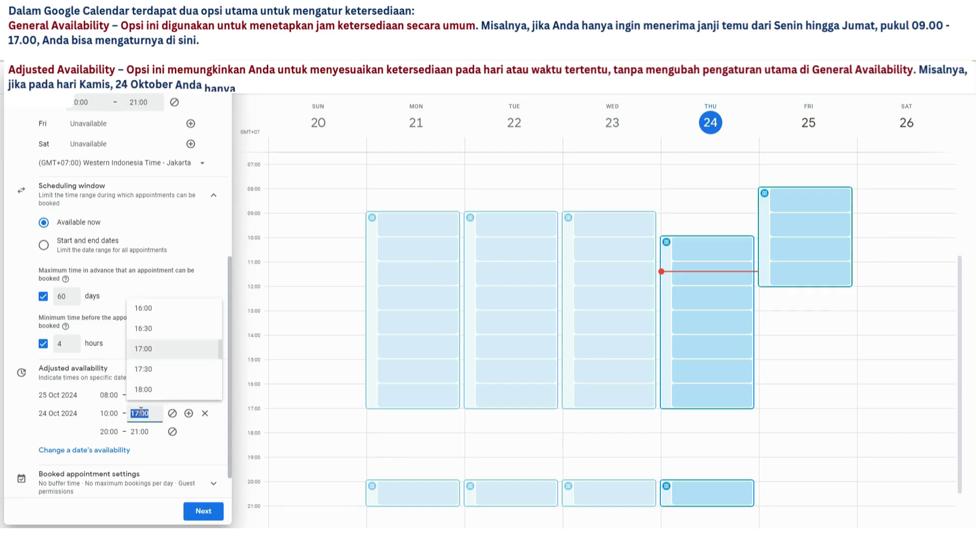
scroll(150, 351, "up", 3)
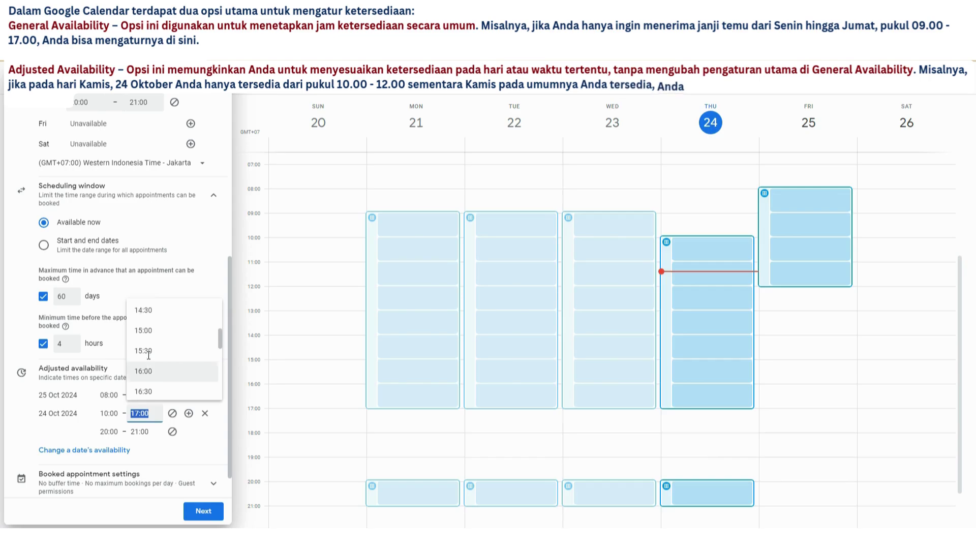
scroll(152, 323, "up", 2)
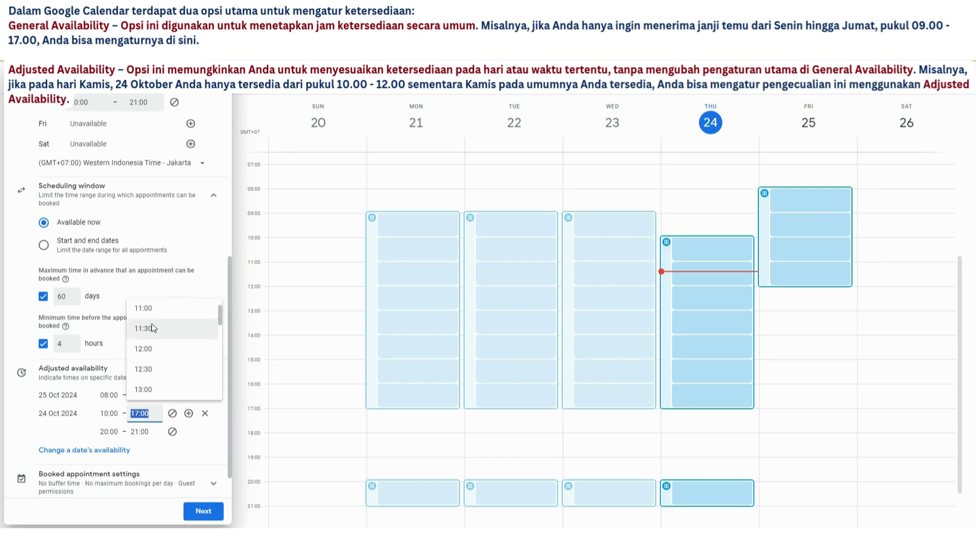
left_click(148, 350)
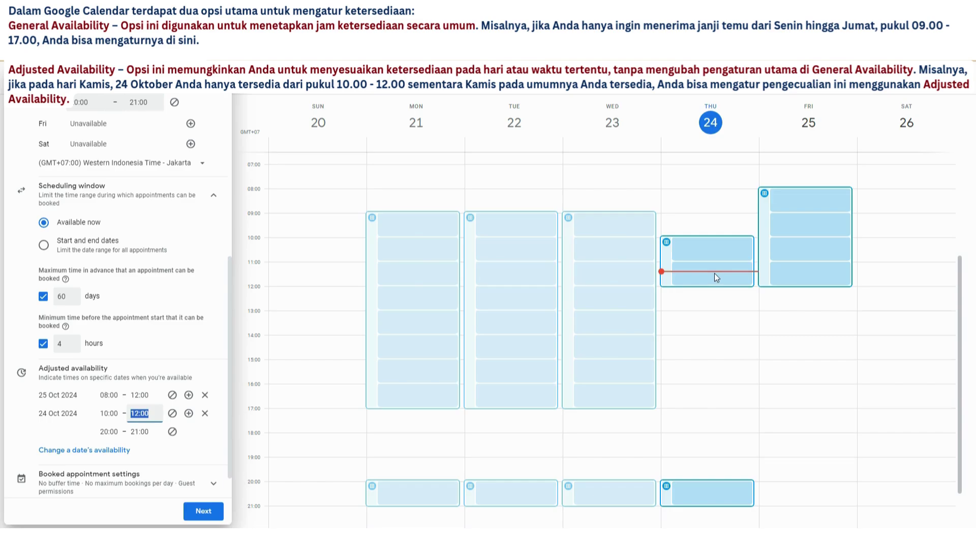
left_click(69, 435)
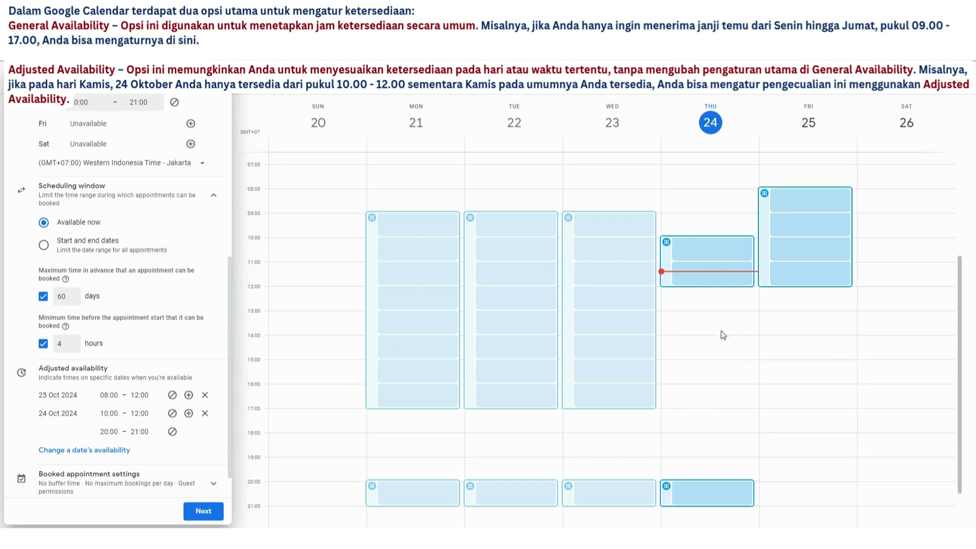
Step: Compare the adjusted Thursday, 24 Oct, with the Thursdays of the following three weeks in the calendar
scroll(713, 354, "down", 1)
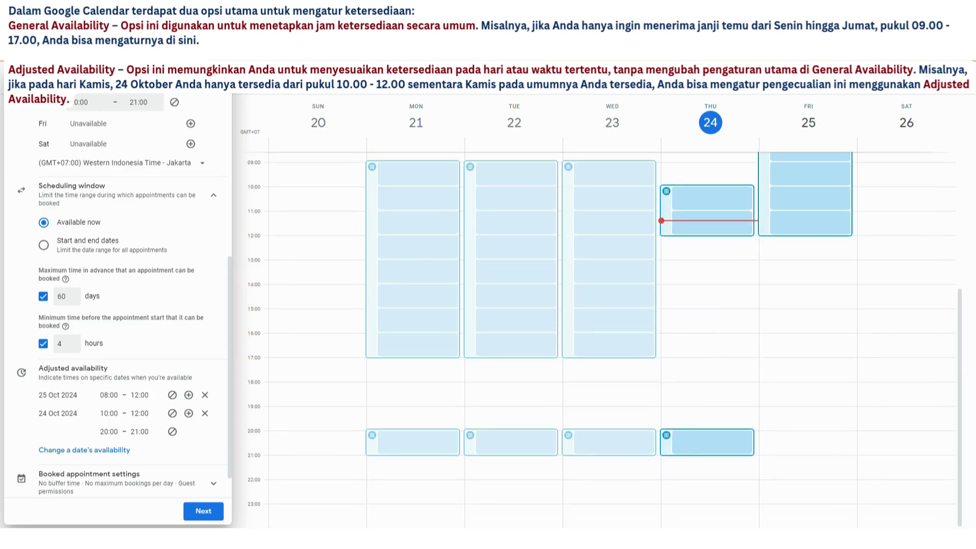
left_click(189, 77)
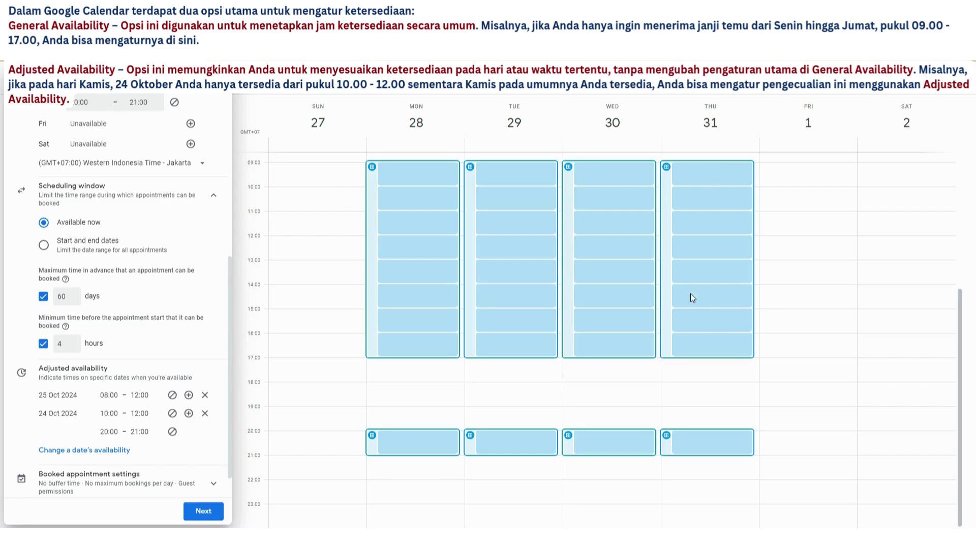
left_click(189, 77)
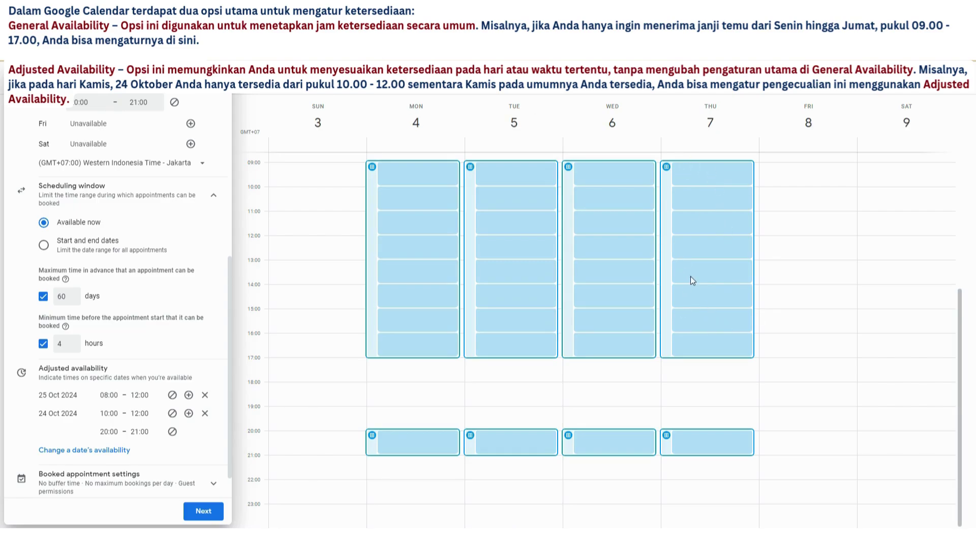
left_click(189, 77)
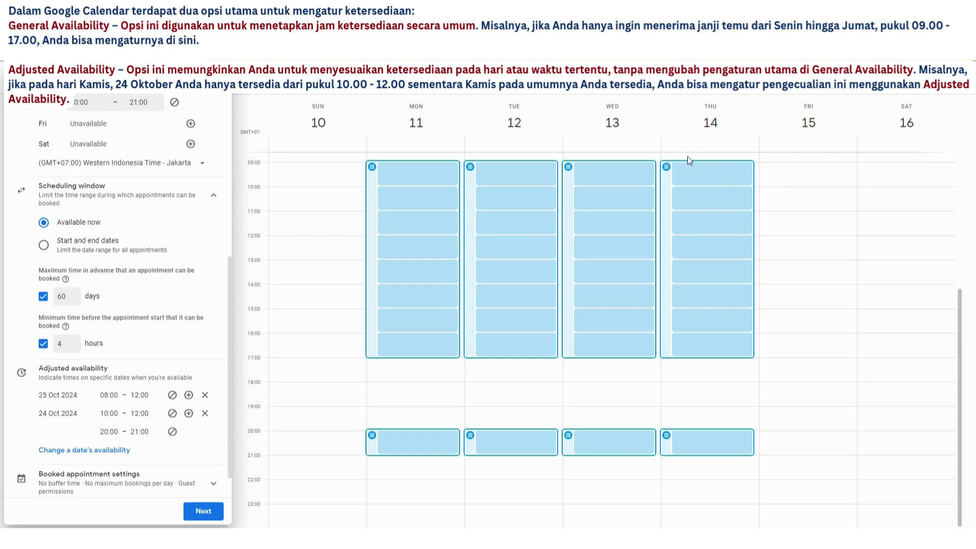
left_click(173, 77)
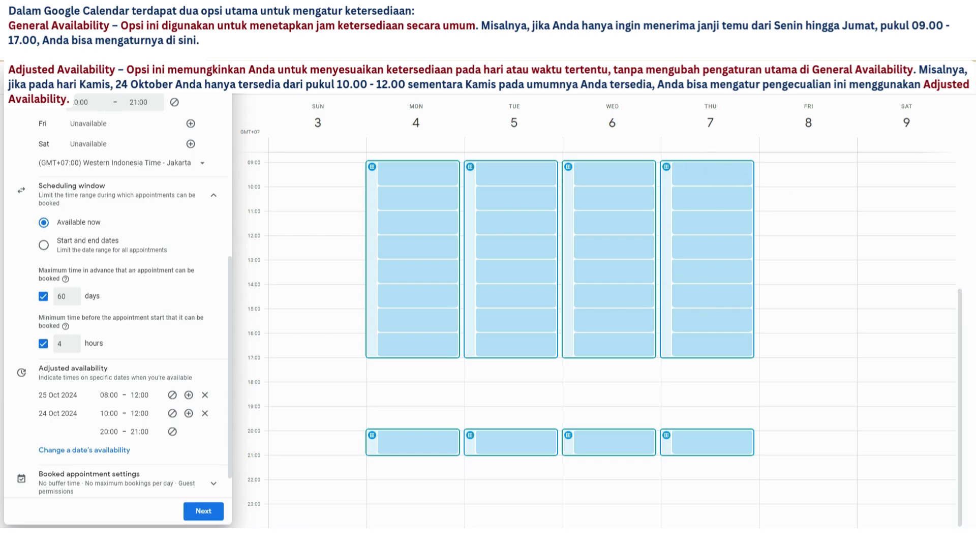
left_click(173, 77)
left_click(173, 78)
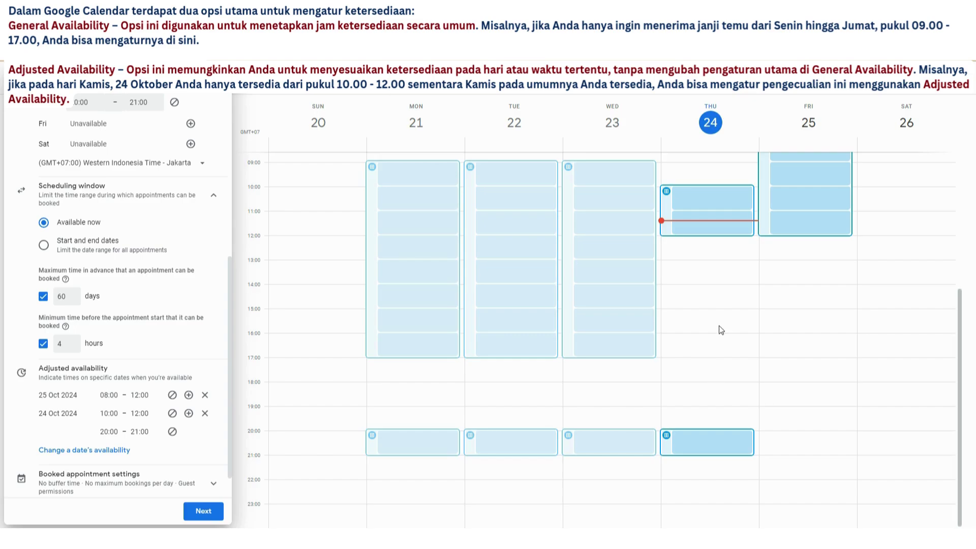
scroll(719, 326, "up", 2)
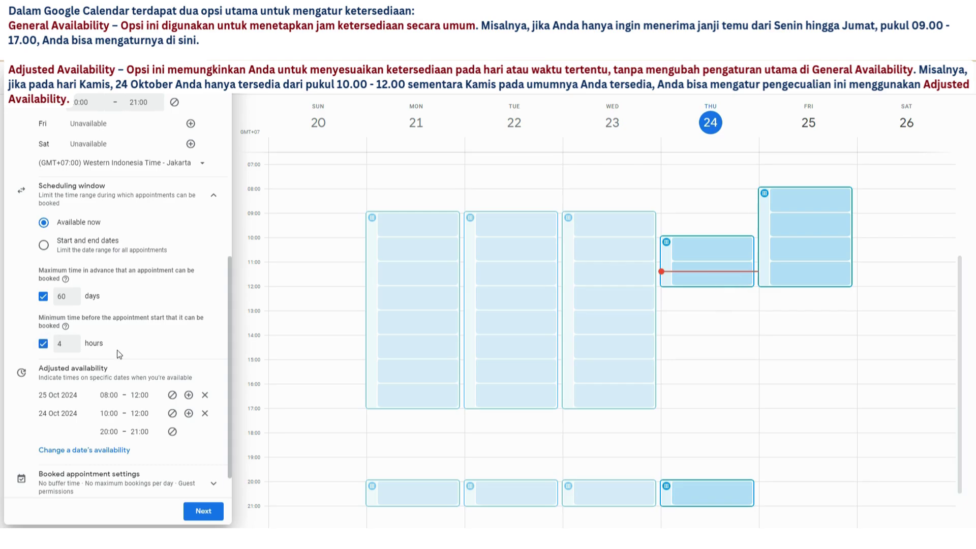
Step: Enable a buffer time between appointment slots in the booked appointment settings and set it to 5 minutes
scroll(117, 350, "down", 1)
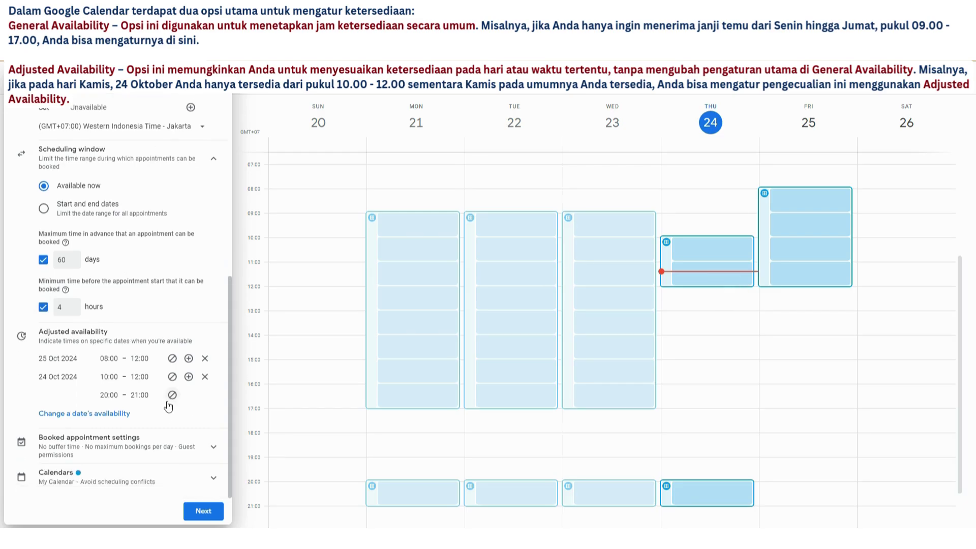
left_click(208, 448)
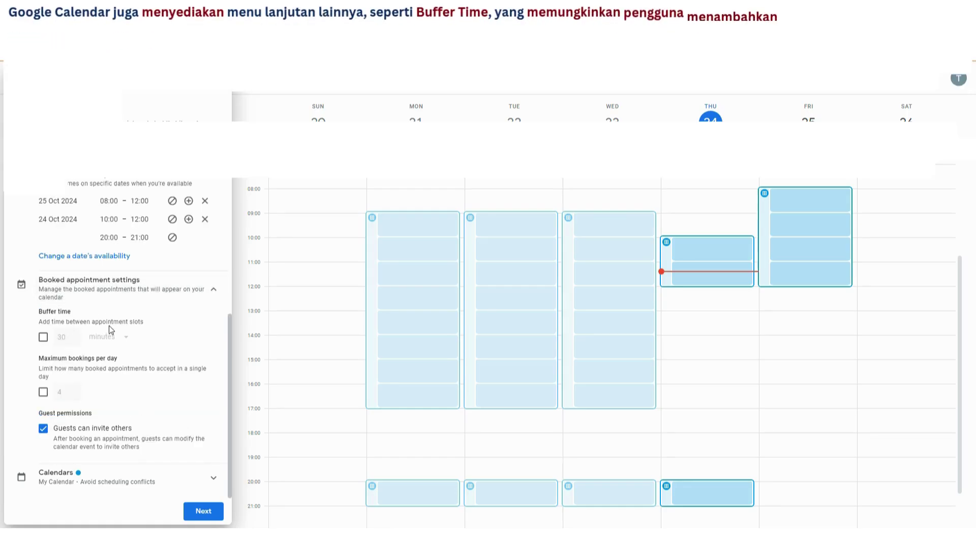
left_click(43, 337)
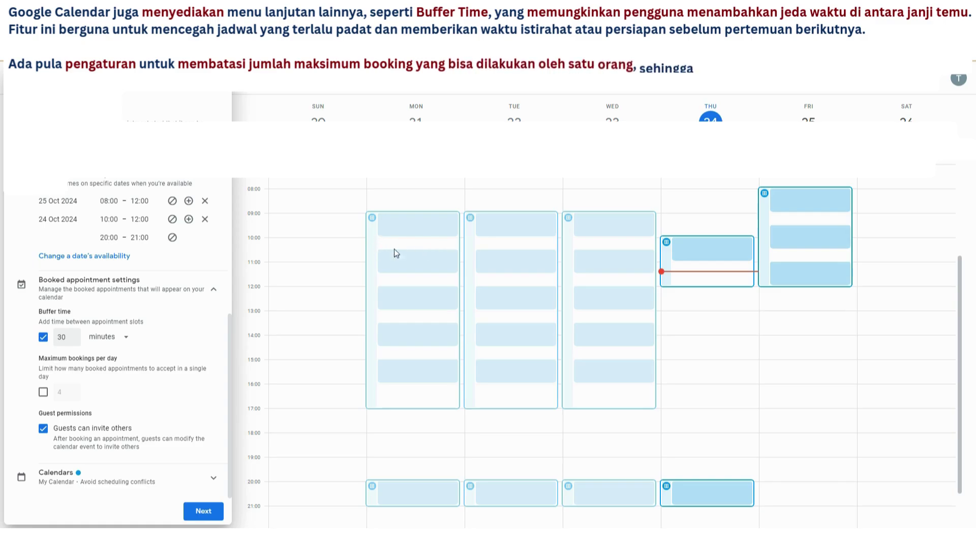
double_click(62, 337)
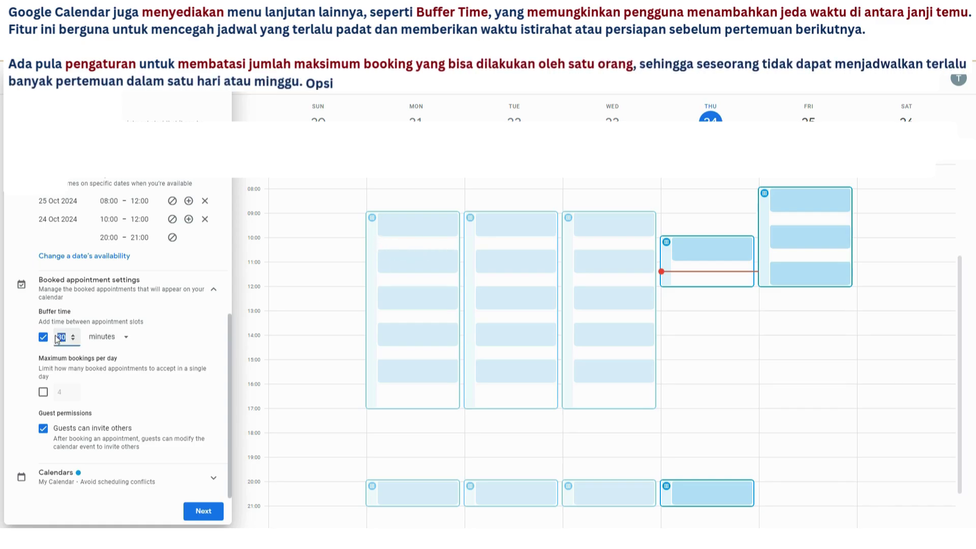
type("5")
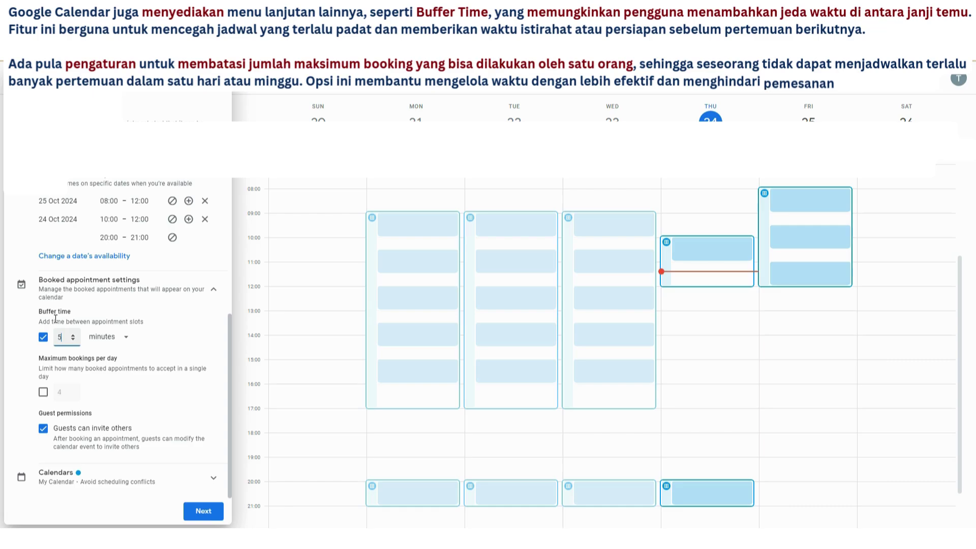
left_click(27, 331)
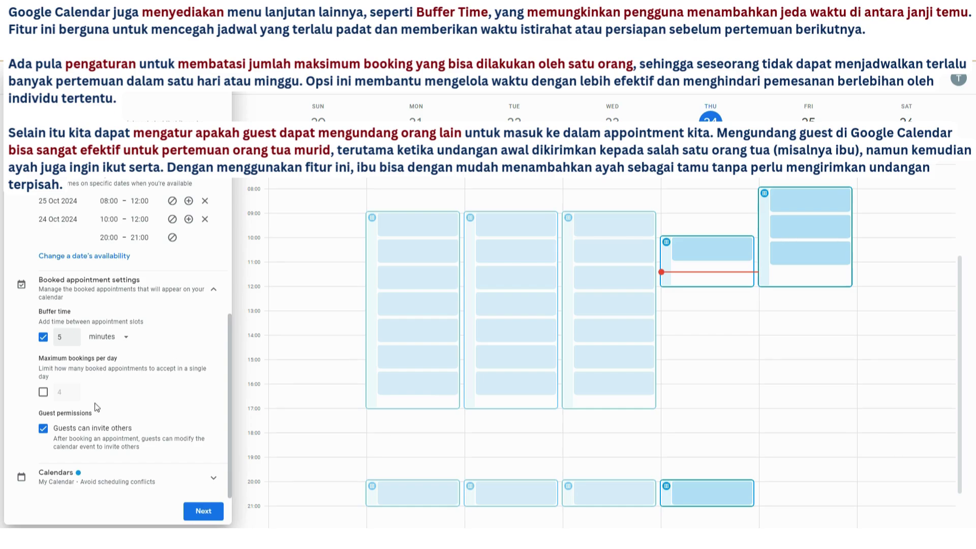
Step: Enable the maximum bookings per day limit in the booked appointment settings and set it to 4
left_click(43, 392)
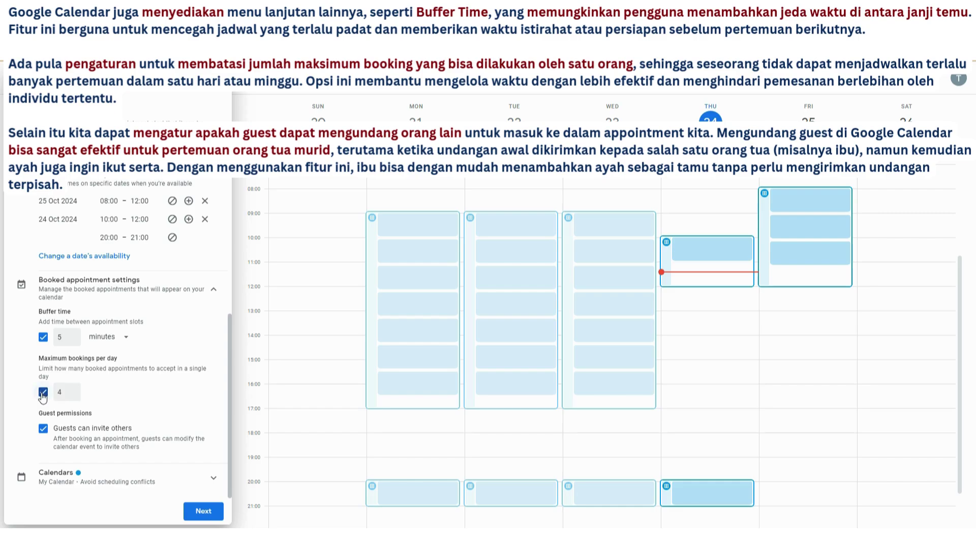
scroll(415, 293, "down", 1)
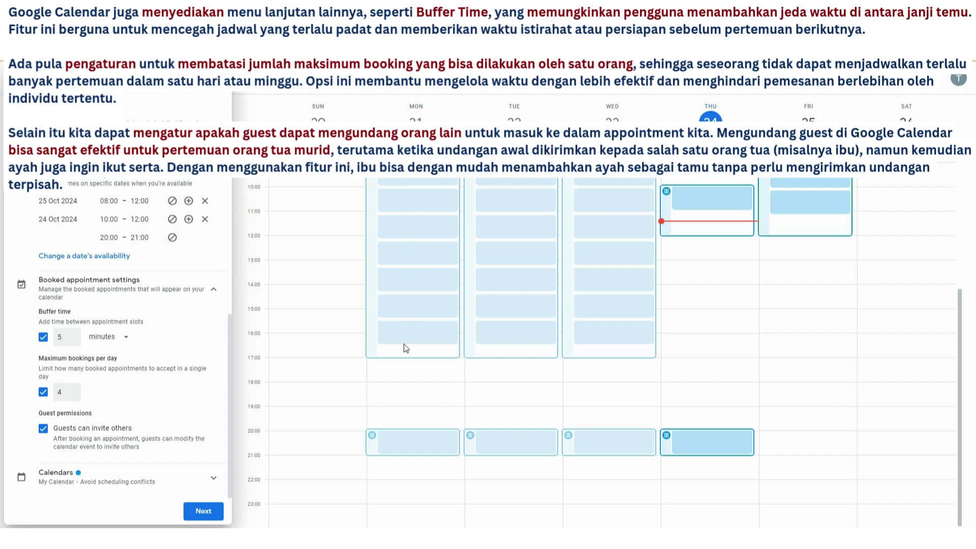
left_click(73, 390)
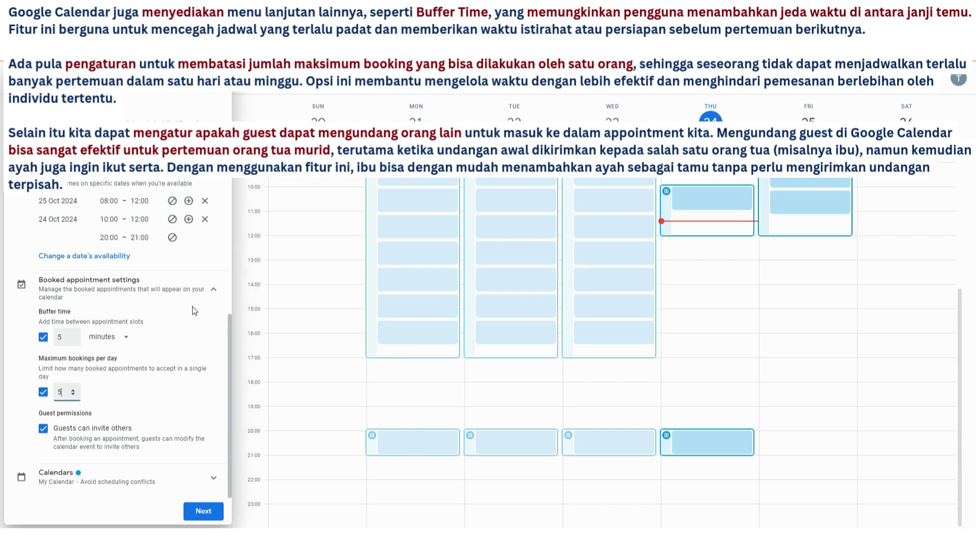
left_click(73, 395)
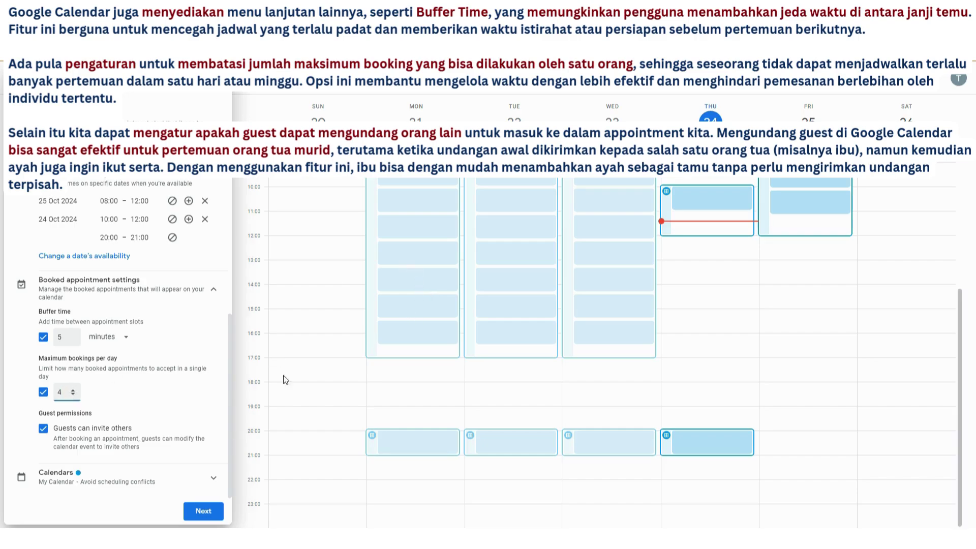
left_click(170, 395)
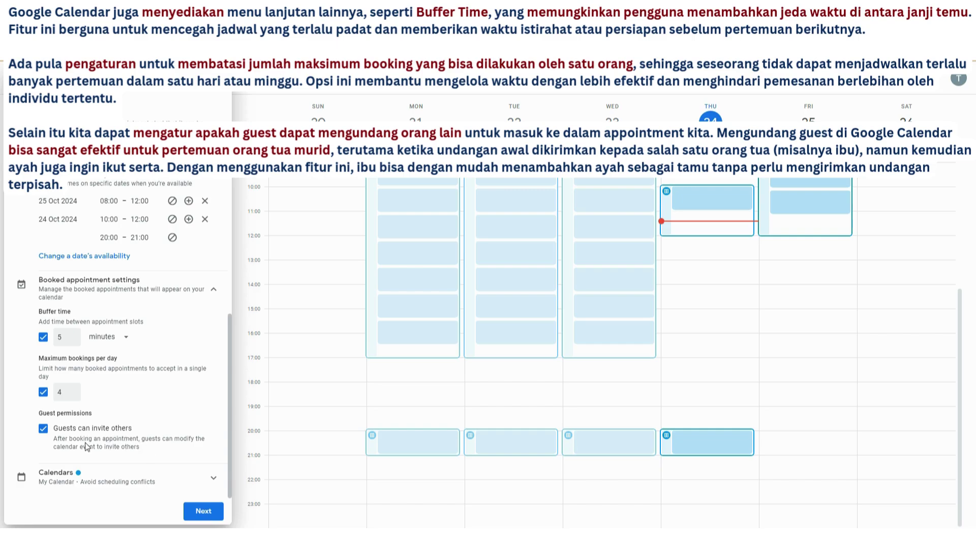
Step: Turn off the permission for guests to invite others and expand the Calendars settings to review the availability check
left_click(43, 428)
left_click(206, 478)
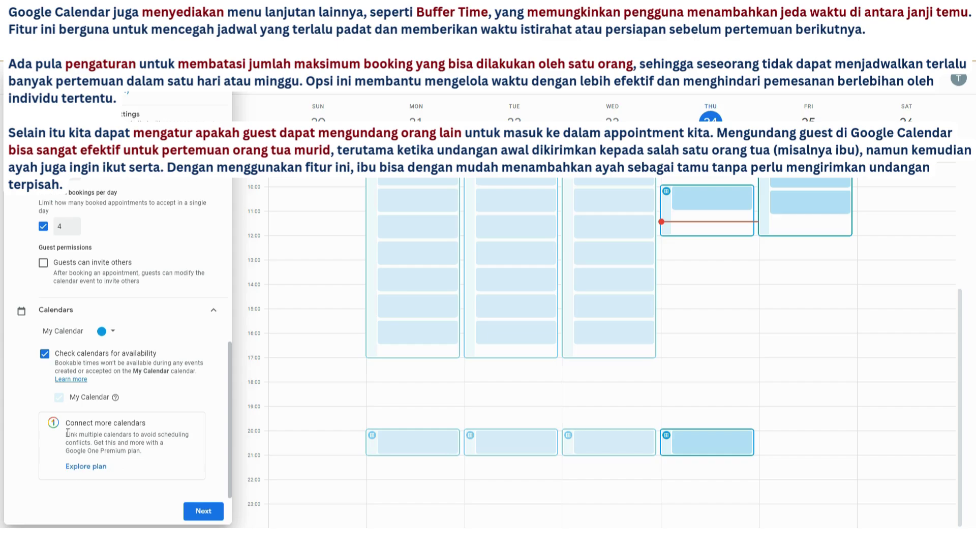
scroll(145, 398, "up", 5)
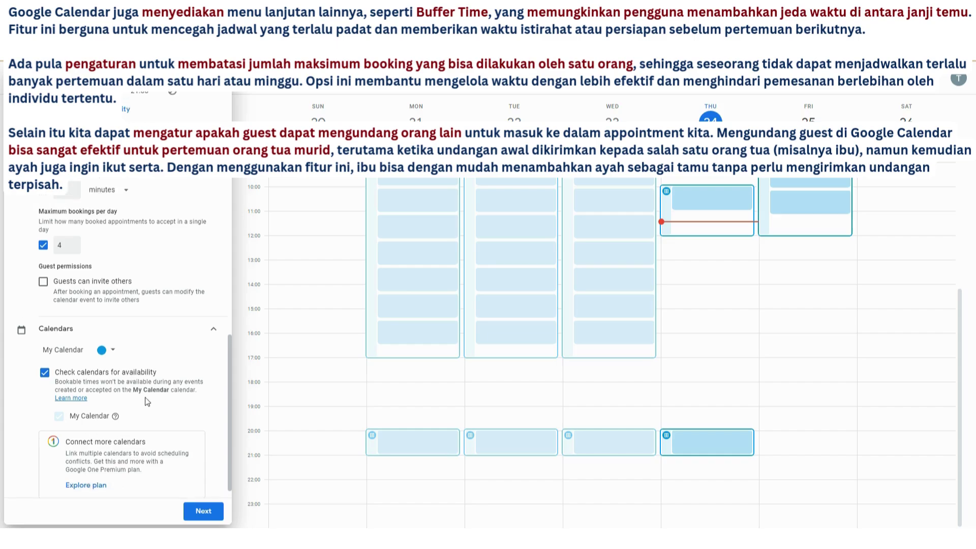
scroll(145, 397, "up", 10)
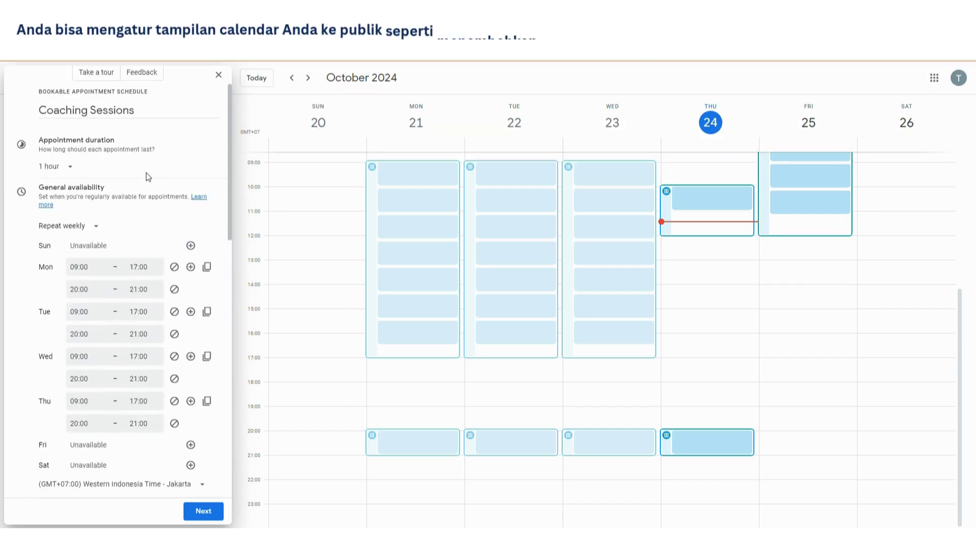
Step: Continue to the booking page settings and expand the photo and name section to review the displayed identity
left_click(198, 511)
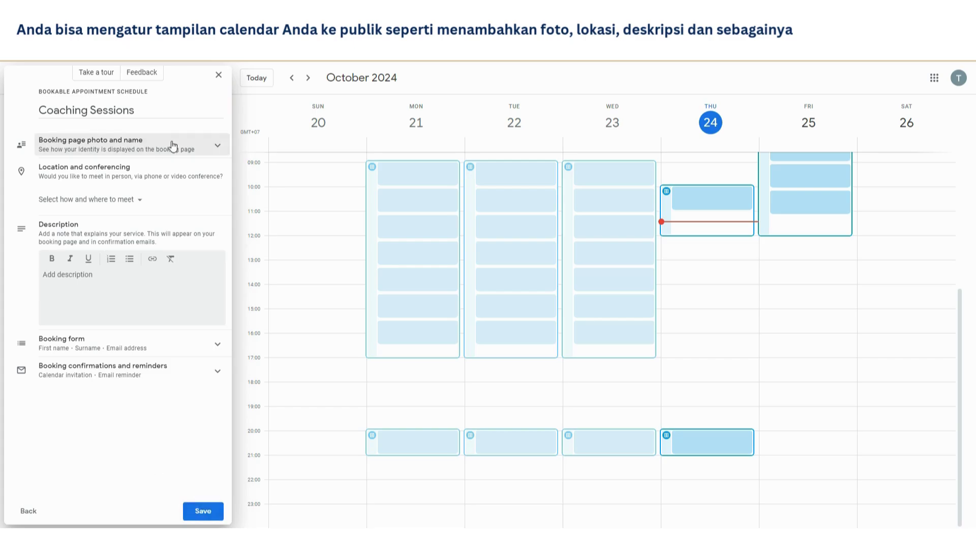
left_click(223, 152)
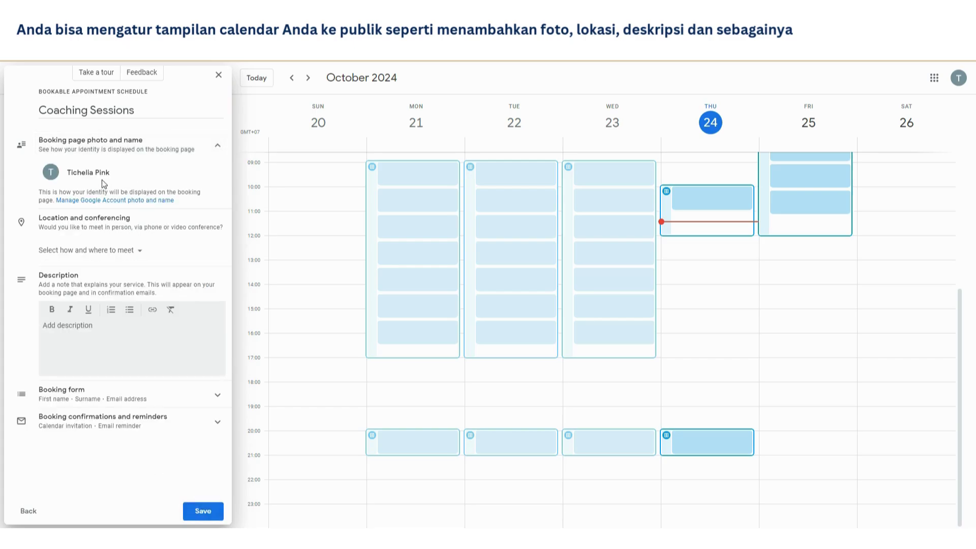
left_click(220, 143)
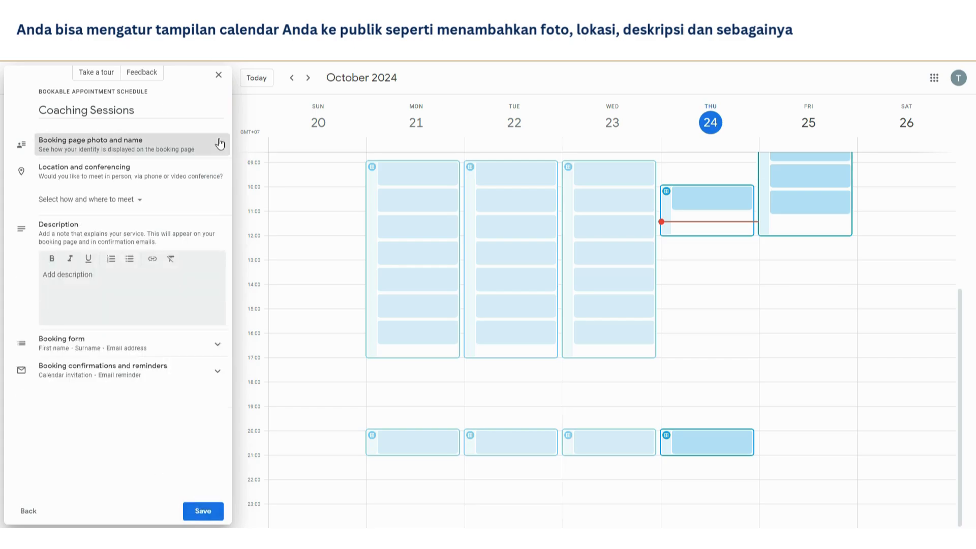
left_click(59, 150)
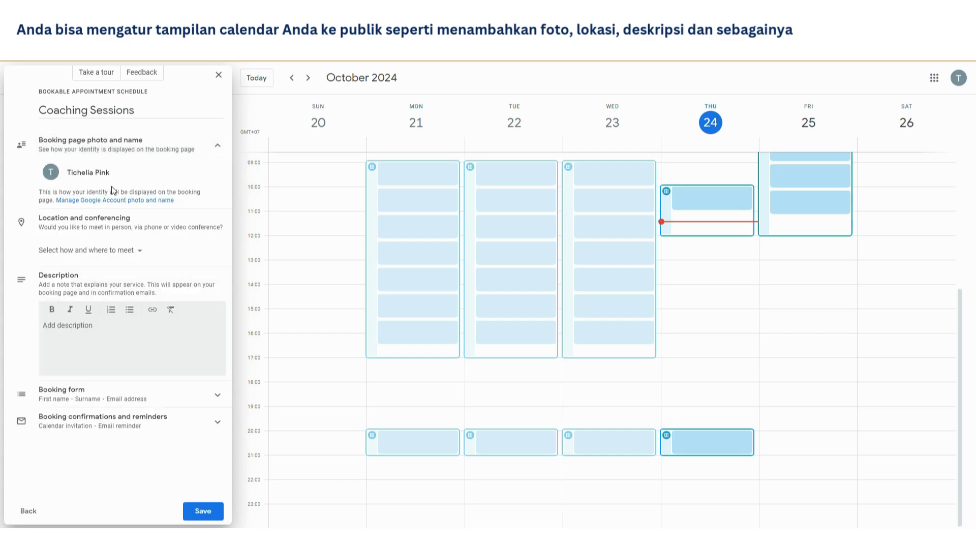
left_click_drag(30, 160, 121, 183)
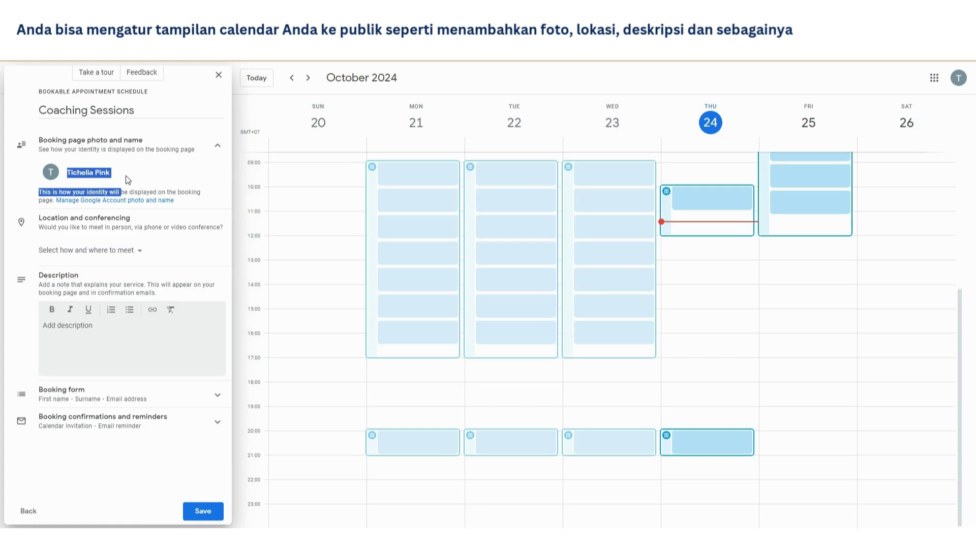
left_click(126, 176)
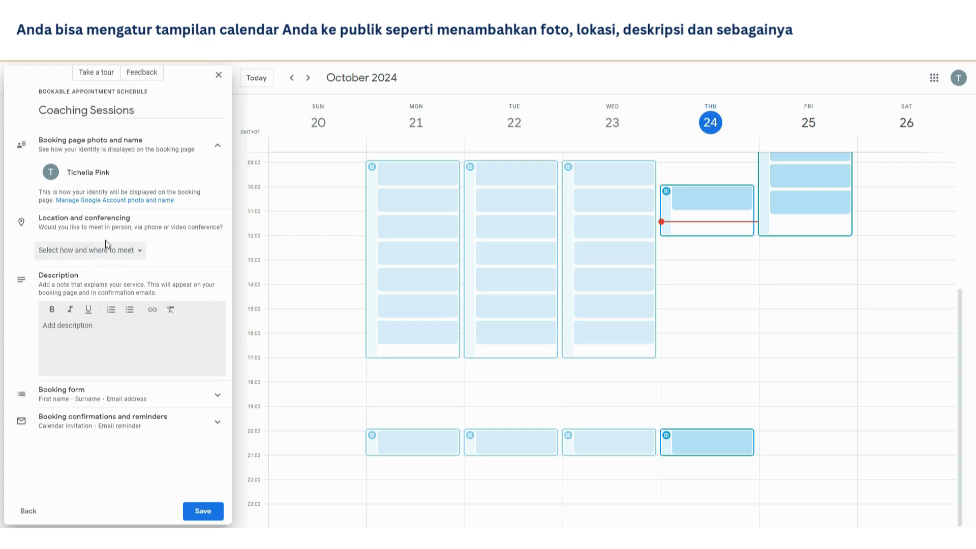
Step: Choose Google Meet video conferencing as the meeting method and read the note beneath it
left_click(113, 253)
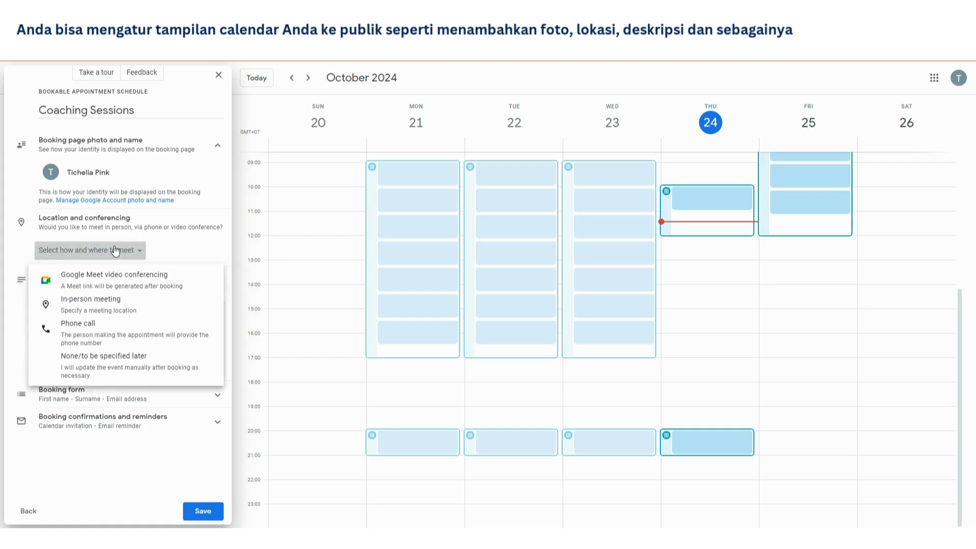
left_click(118, 284)
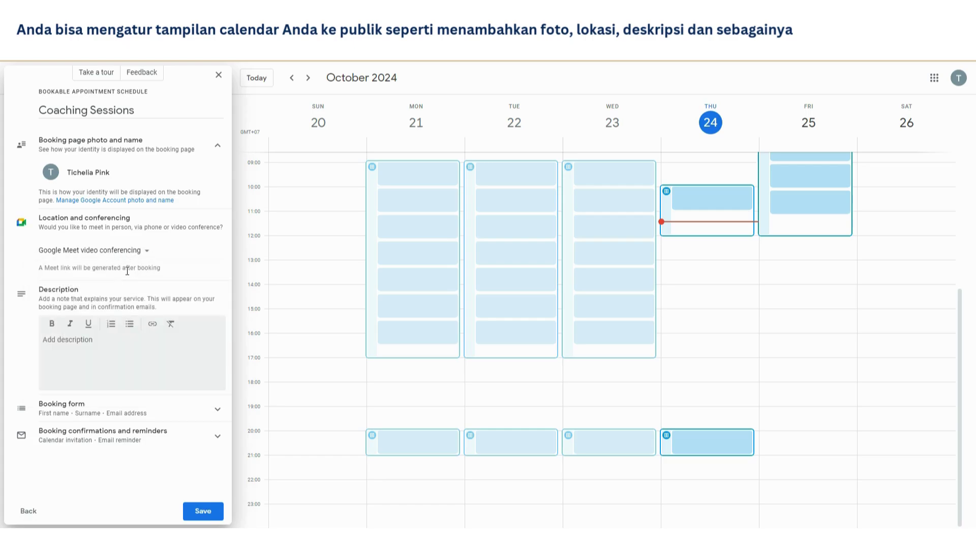
left_click_drag(39, 268, 166, 268)
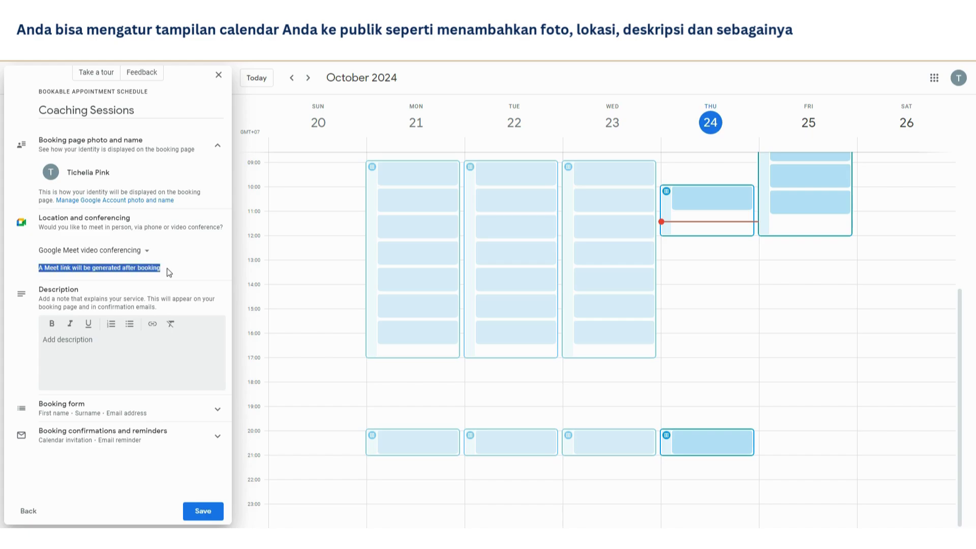
left_click(167, 267)
Step: Try an in-person meeting with the first suggested place for "My School" as location, and clear the location again
left_click(133, 249)
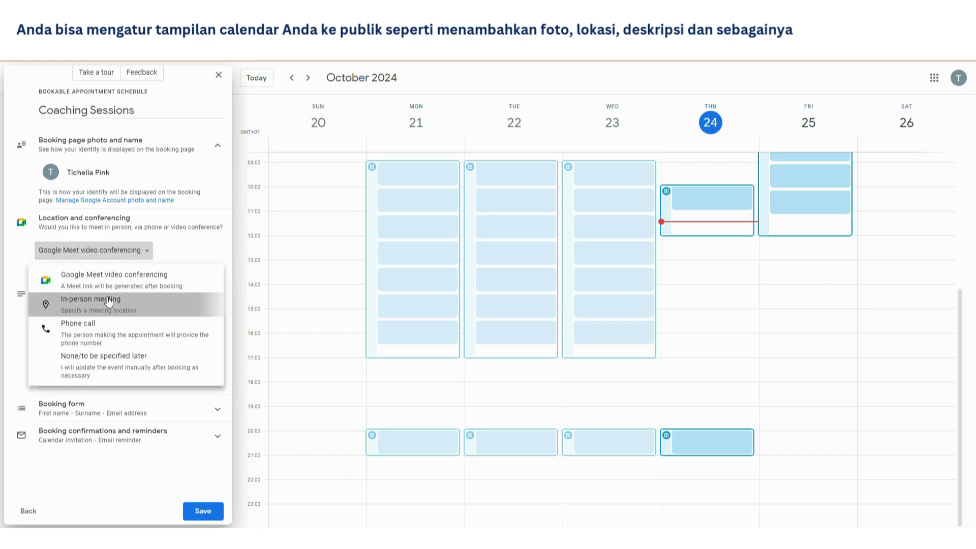
left_click(108, 300)
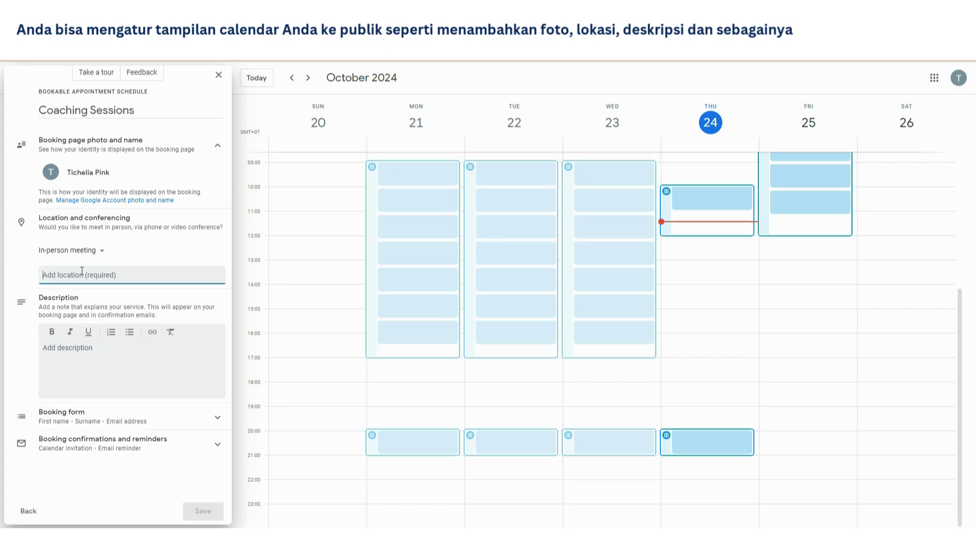
type("My School")
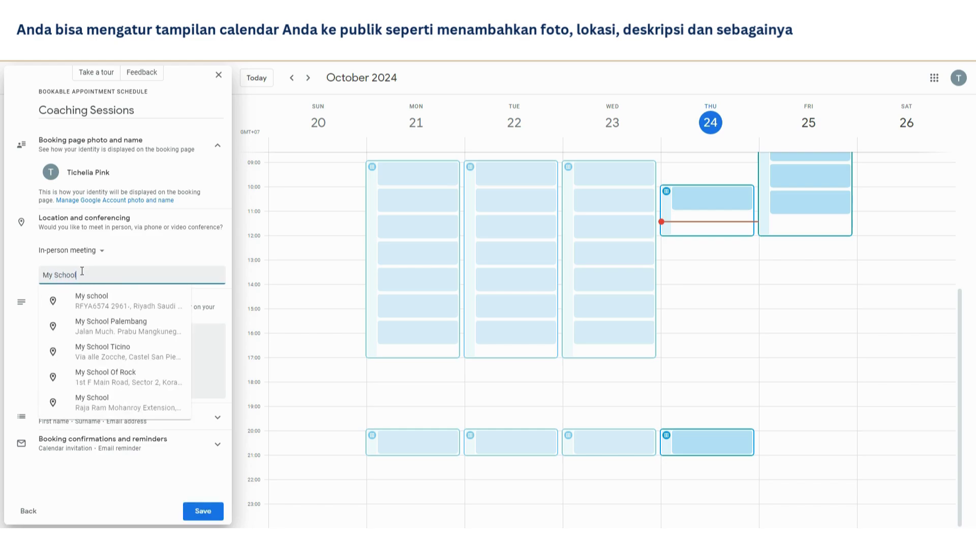
left_click(122, 300)
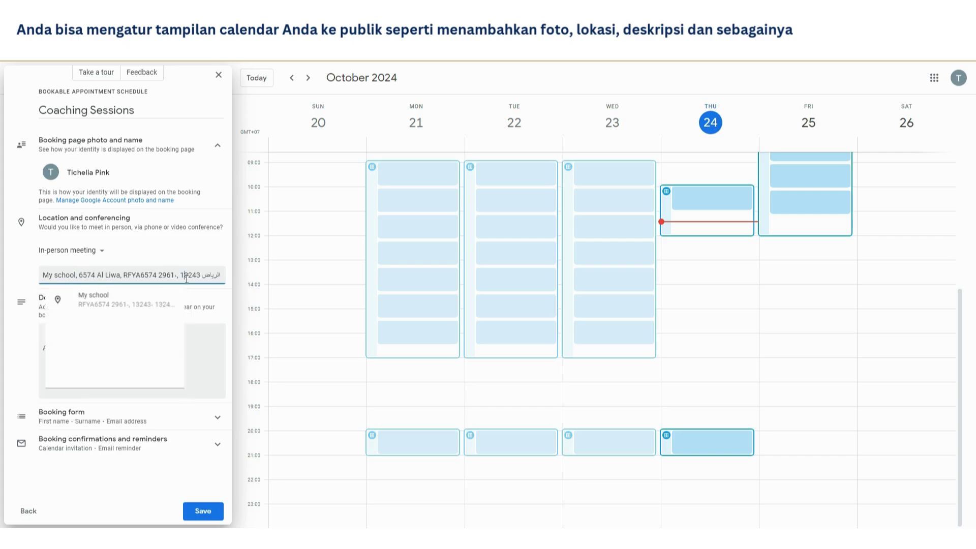
key("ctrl+a")
key("BackSpace")
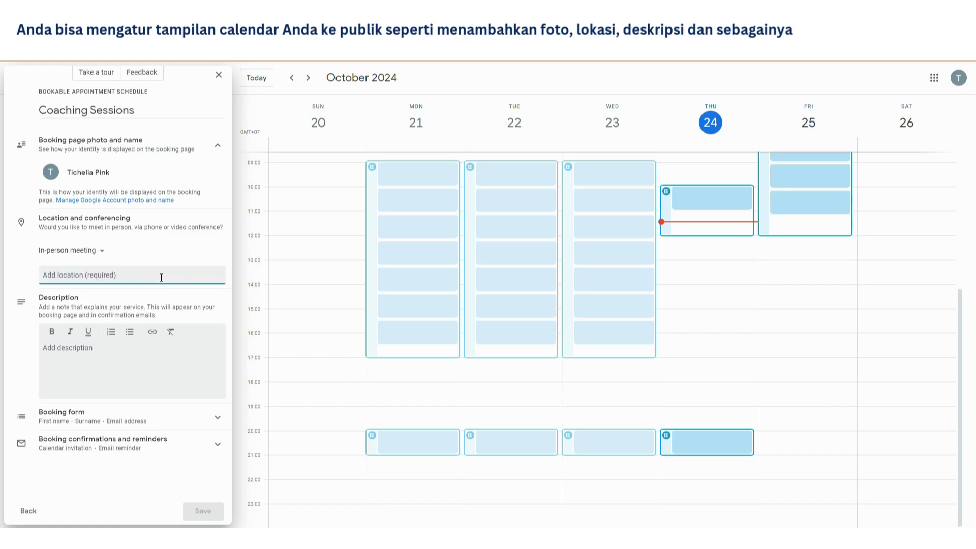
Step: Try Phone call as the meeting method, read its note, and switch to None/to be specified later
left_click(104, 252)
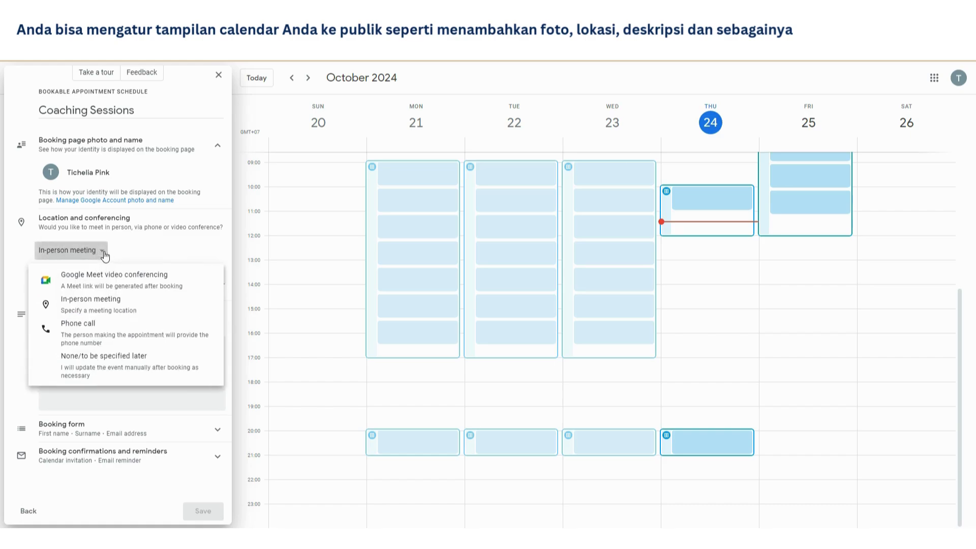
left_click(97, 337)
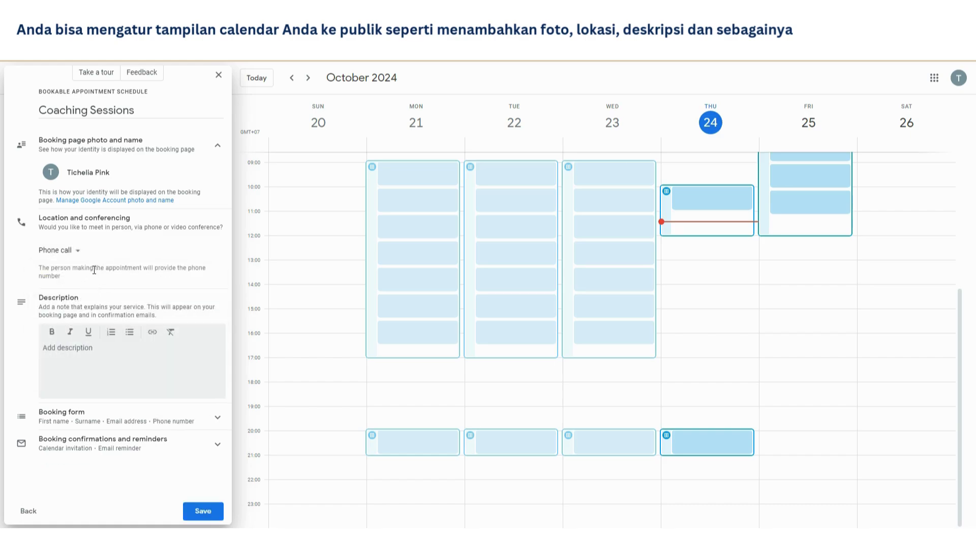
left_click_drag(38, 269, 79, 284)
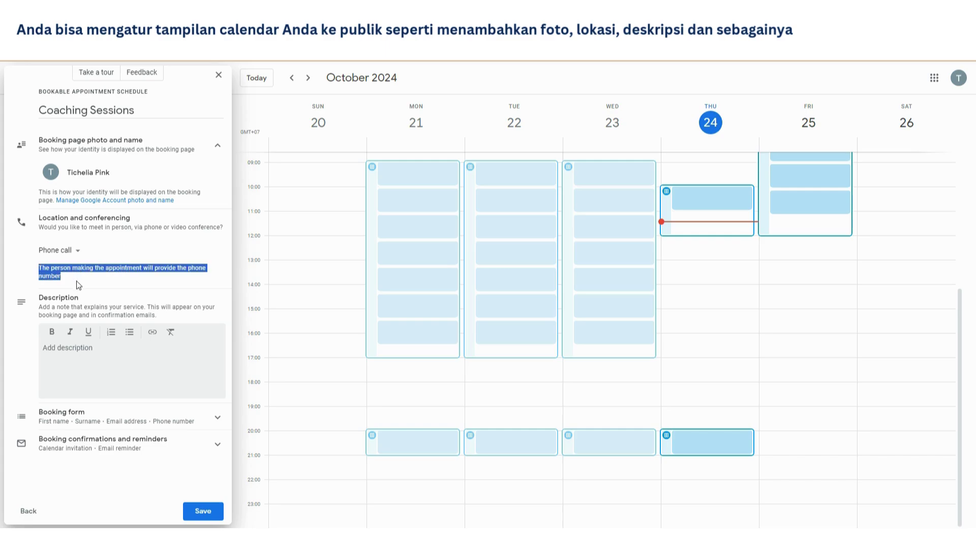
left_click(80, 252)
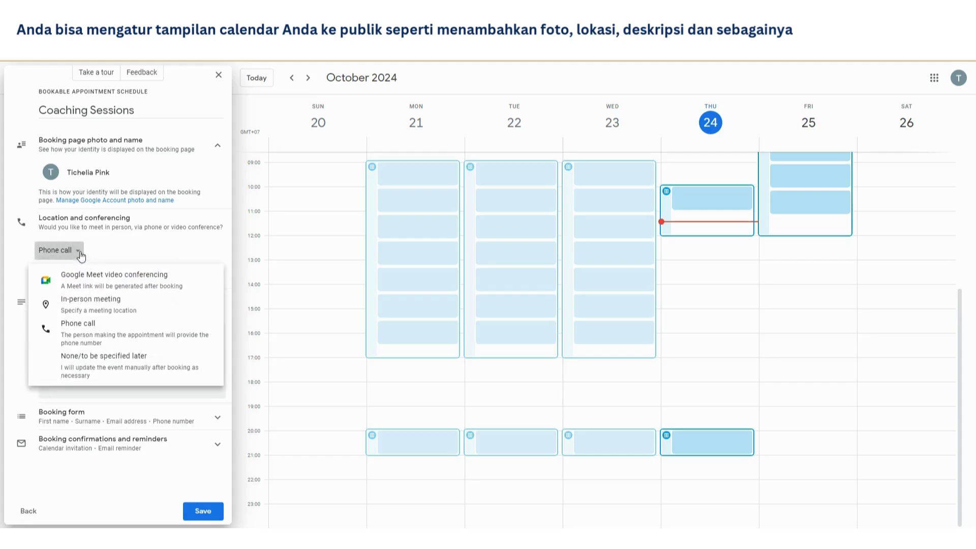
left_click(110, 372)
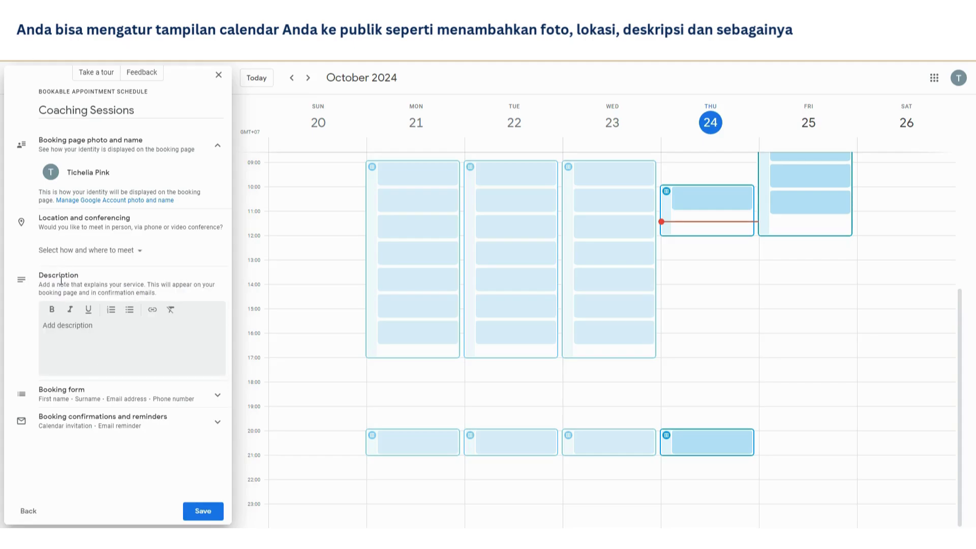
Step: Set the appointment's location and conferencing option to Google Meet video conferencing
left_click(112, 252)
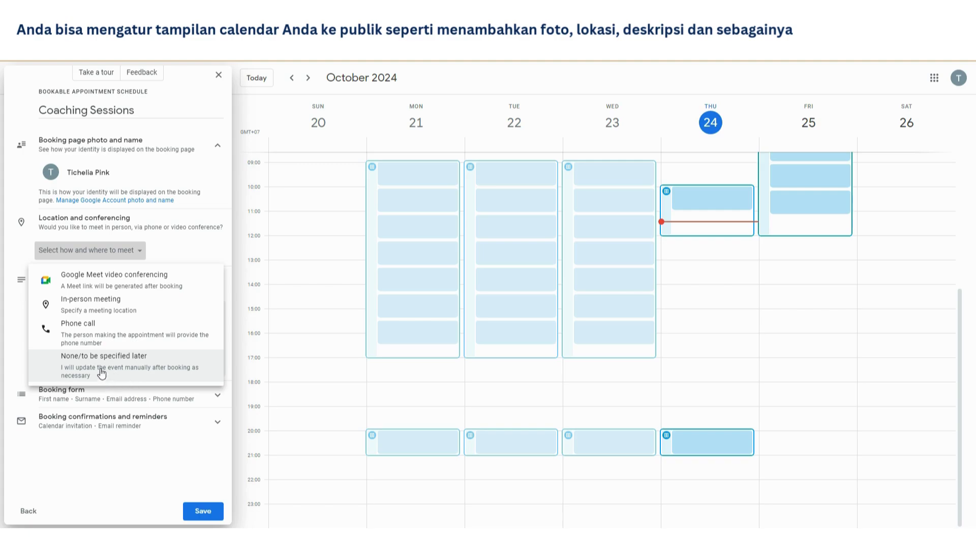
left_click(99, 278)
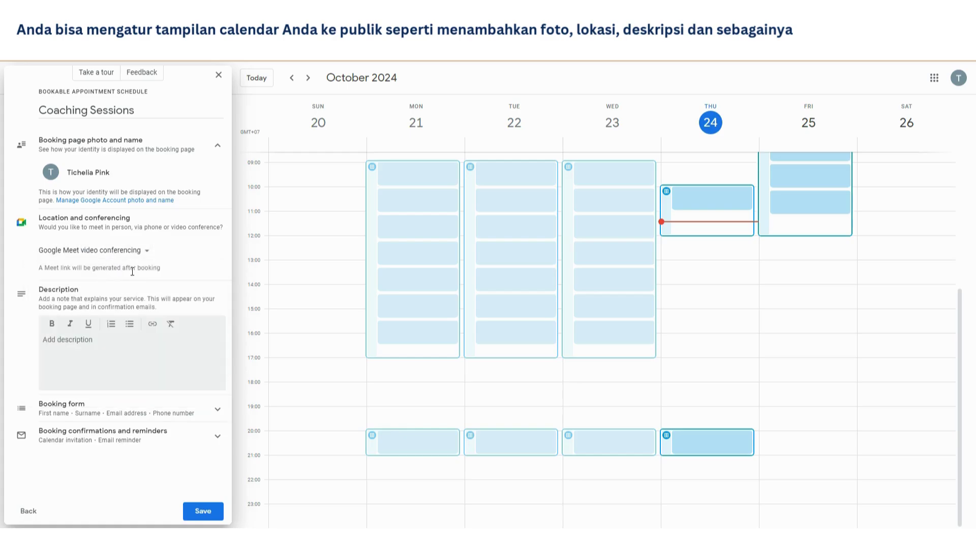
Step: Enter the booking page description: This appointment is made for "coaching with me" sessions
left_click(95, 343)
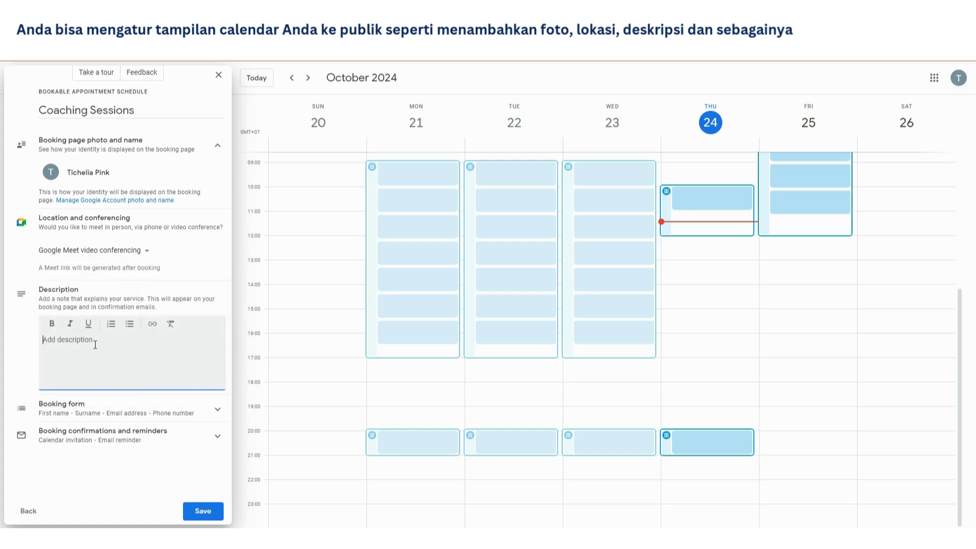
type("TH")
key("BackSpace")
type("hisi")
type("cl")
key("BackSpace")
key("BackSpace")
type("appointment is mace")
key("BackSpace")
key("BackSpace")
type("de for ")
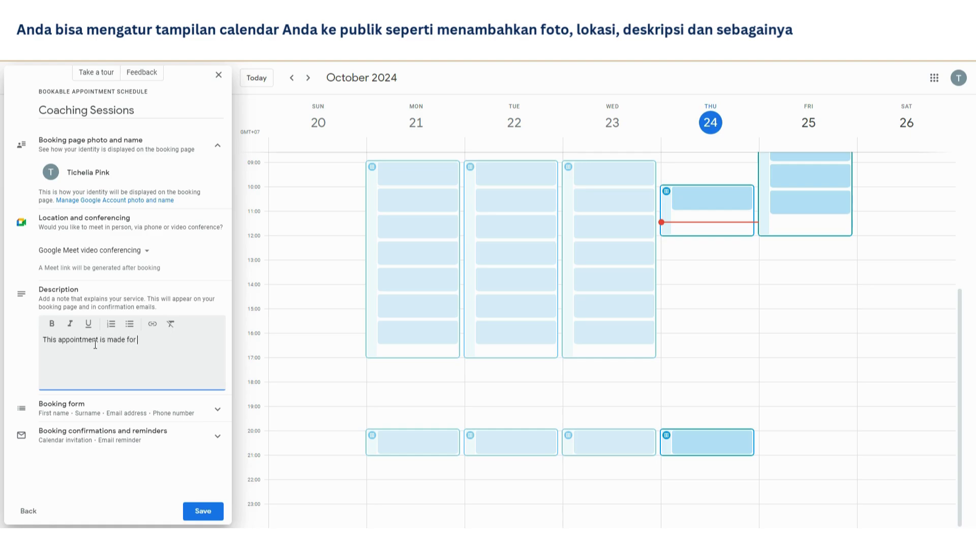
type("coaching with me sessions")
left_click(138, 338)
type("\"")
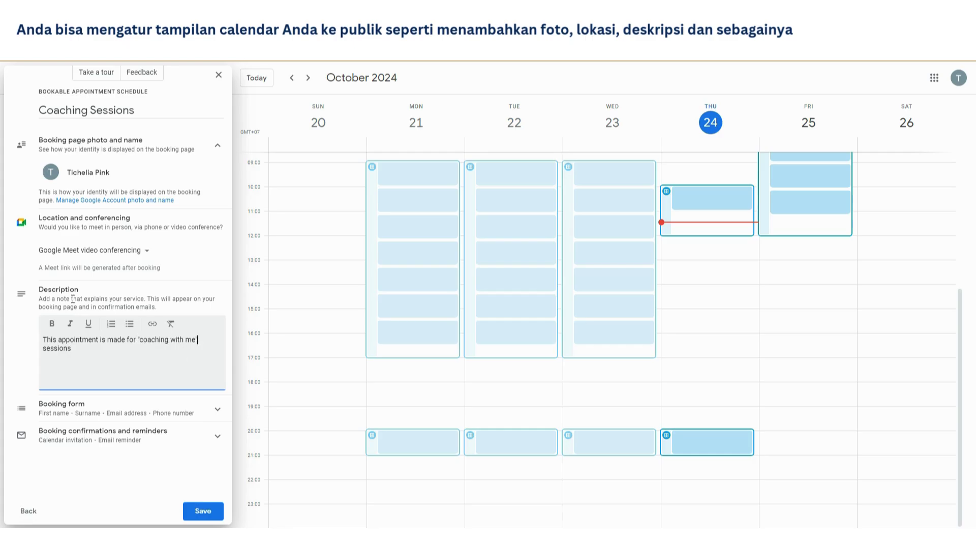
Step: Remove the phone number from the booking form and add a required custom item named "Student's Name"
left_click(218, 409)
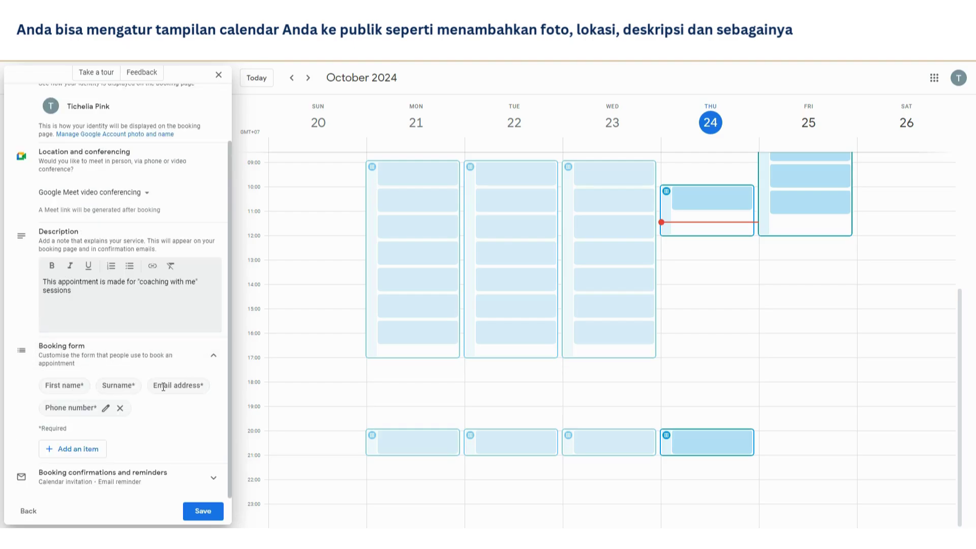
left_click(120, 409)
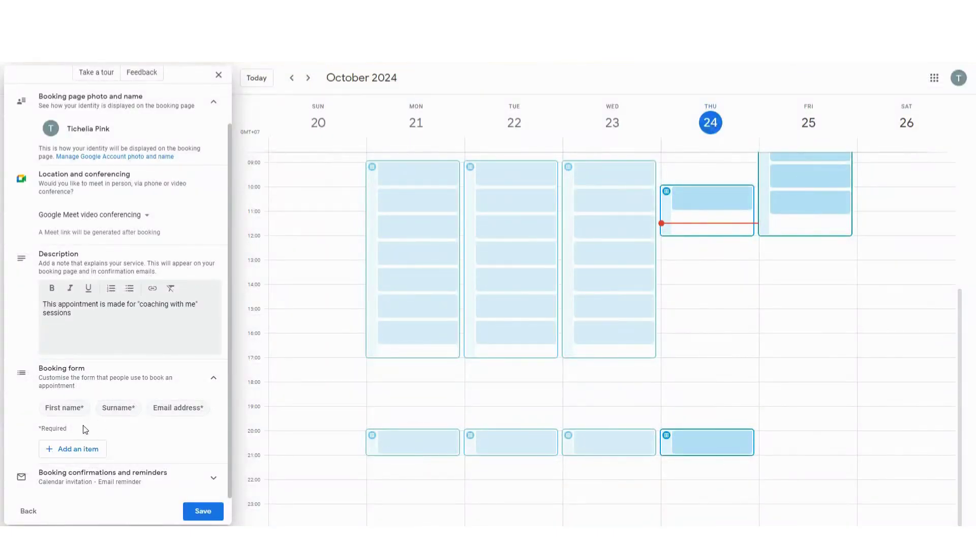
left_click(79, 449)
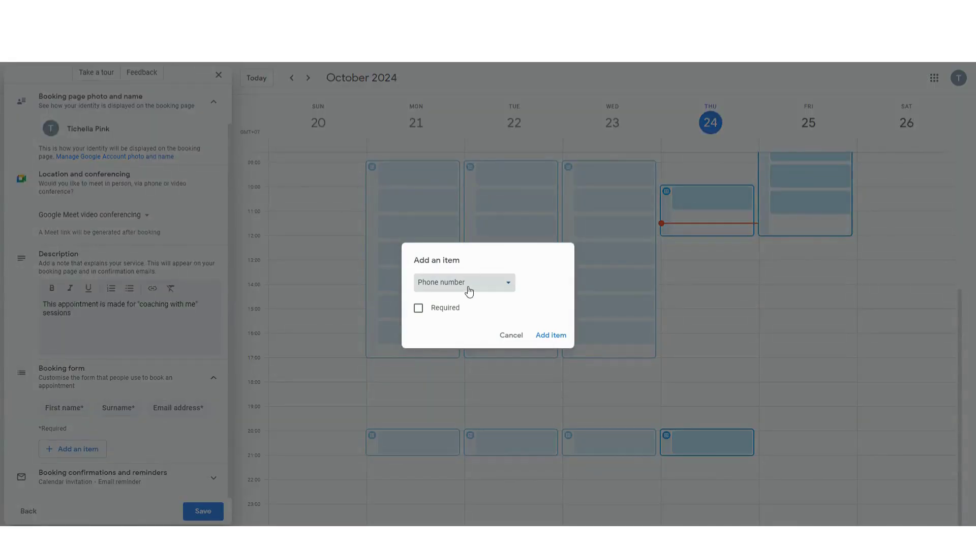
left_click(468, 291)
left_click(446, 322)
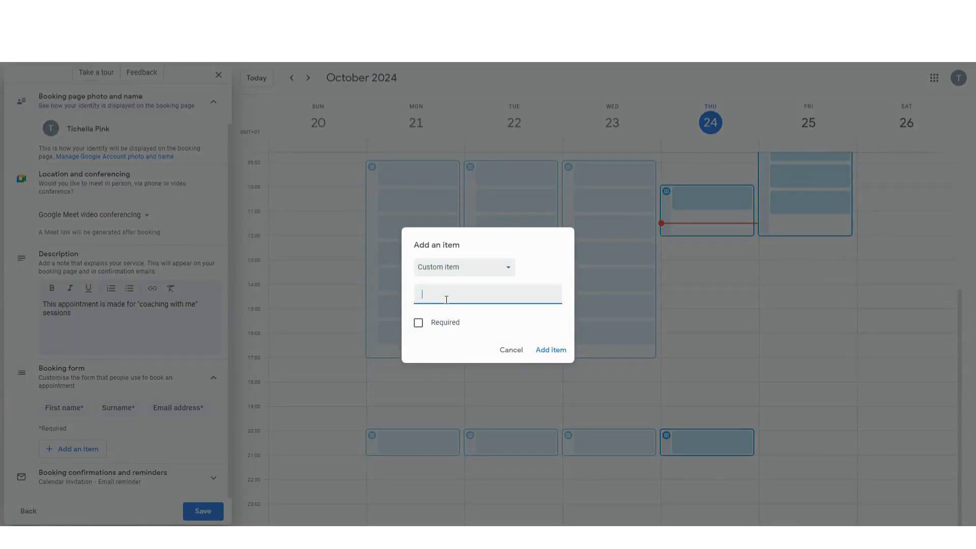
type("Student's Name")
left_click(419, 323)
left_click(551, 350)
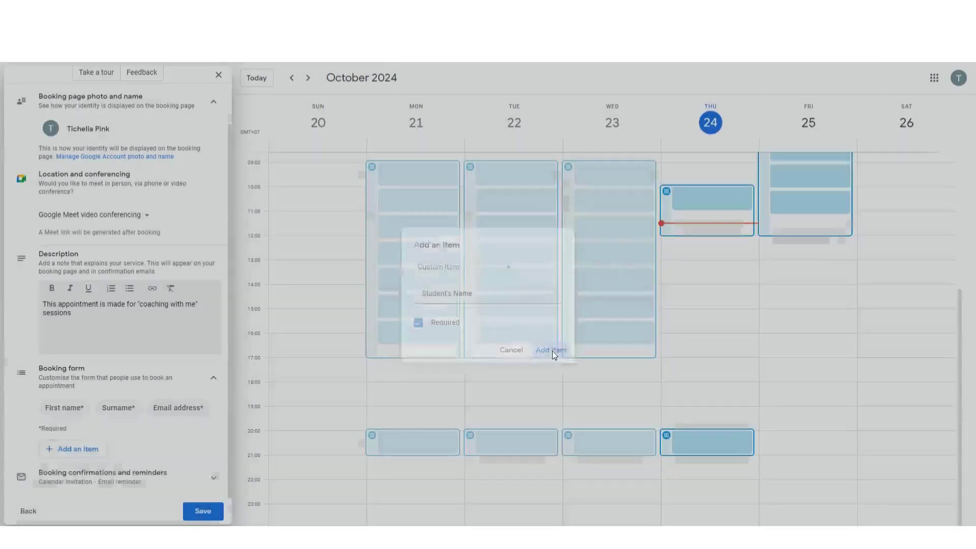
Step: Add another required custom item named "Student's Class" to the booking form
left_click(79, 472)
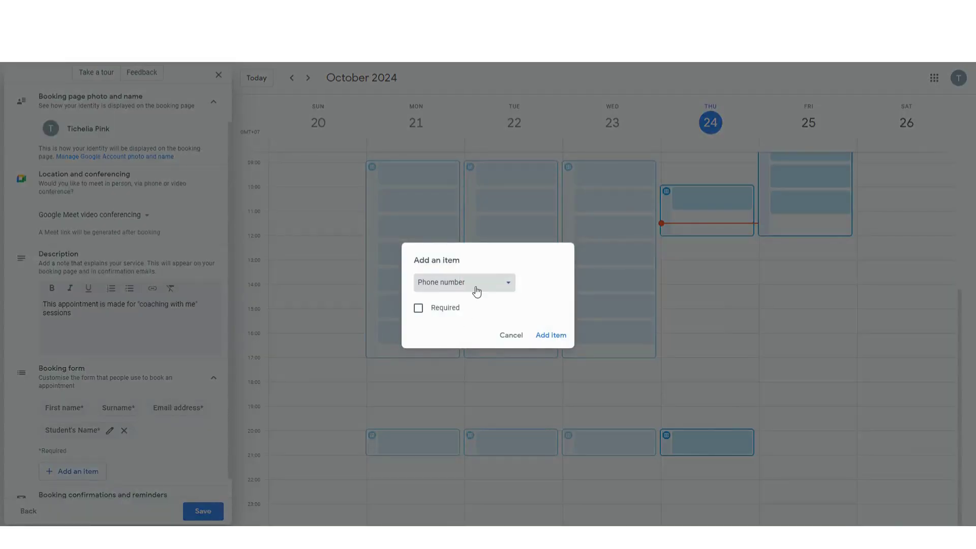
left_click(477, 283)
left_click(452, 325)
left_click(456, 301)
type("S")
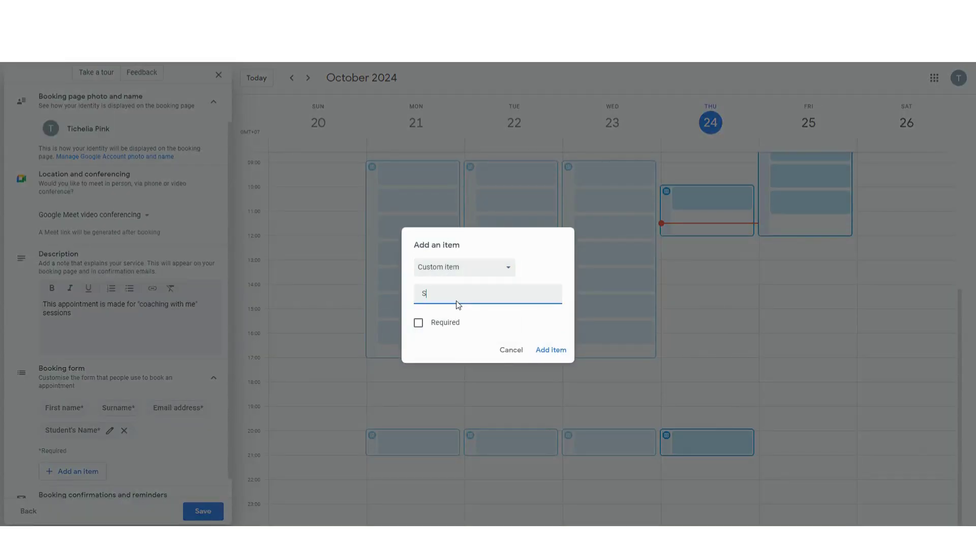
type("tudent's Class")
left_click(441, 333)
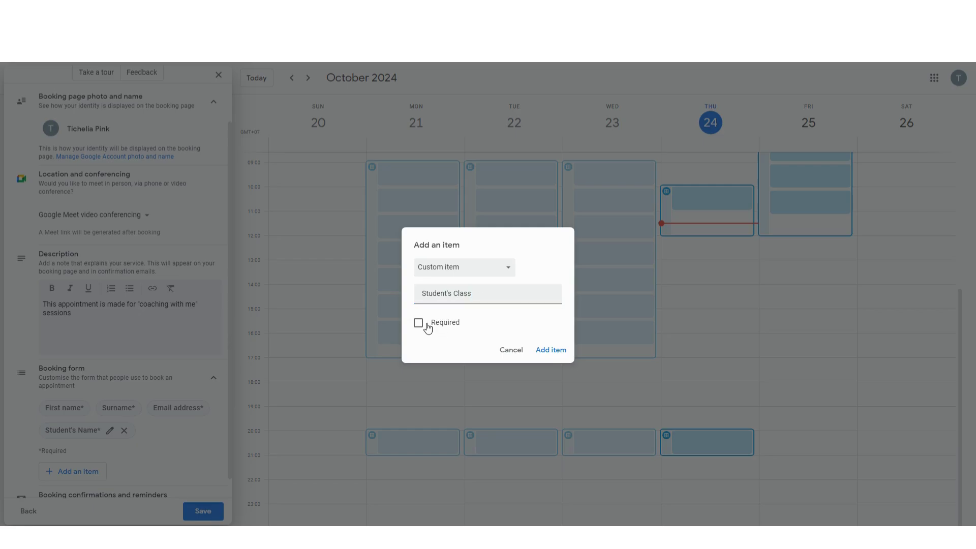
left_click(426, 326)
left_click(545, 350)
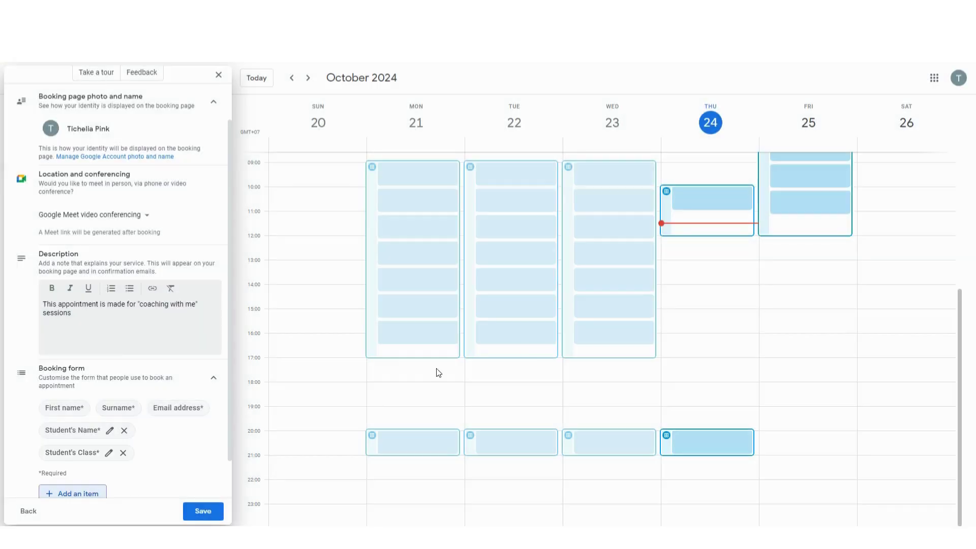
Step: Expand the booking confirmations and reminders settings and read the help note on calendar invitations
scroll(135, 349, "down", 1)
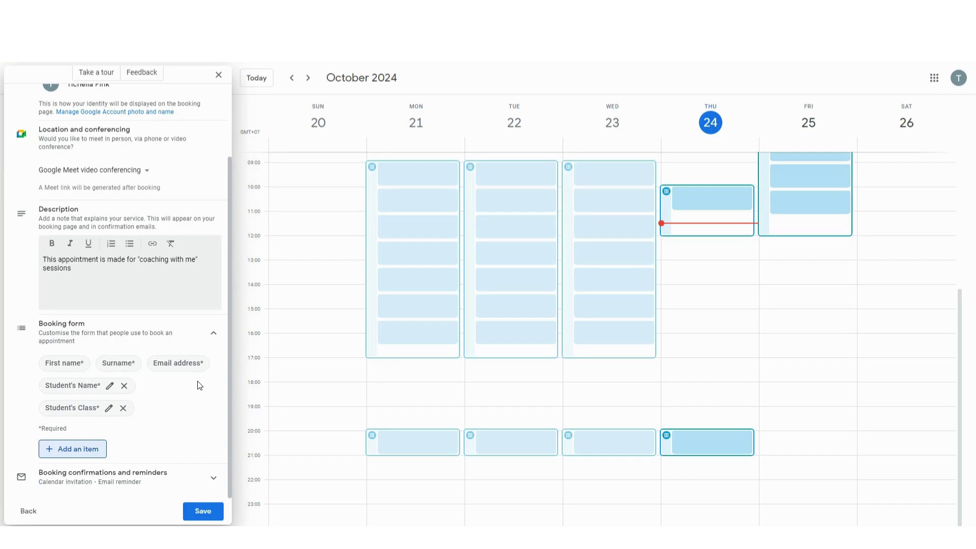
left_click(213, 481)
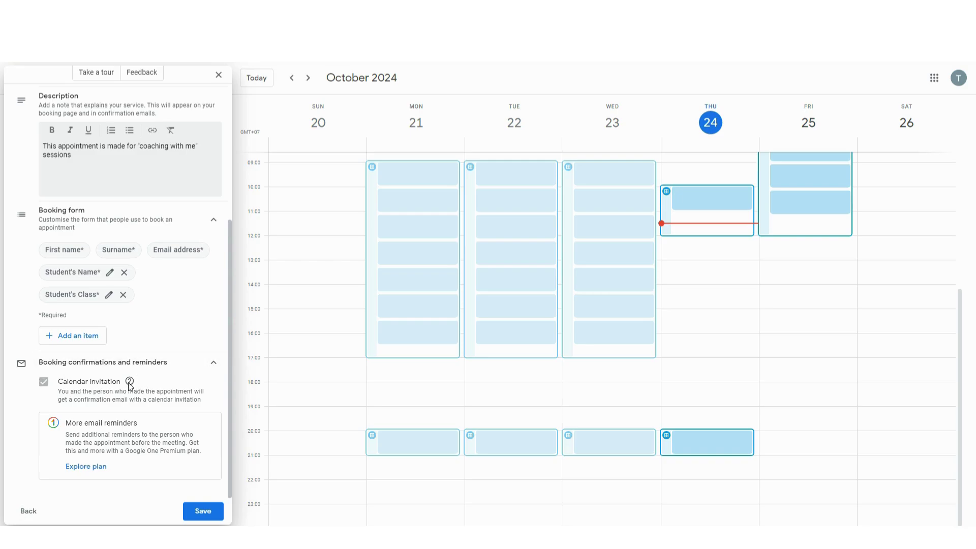
mouse_move(128, 382)
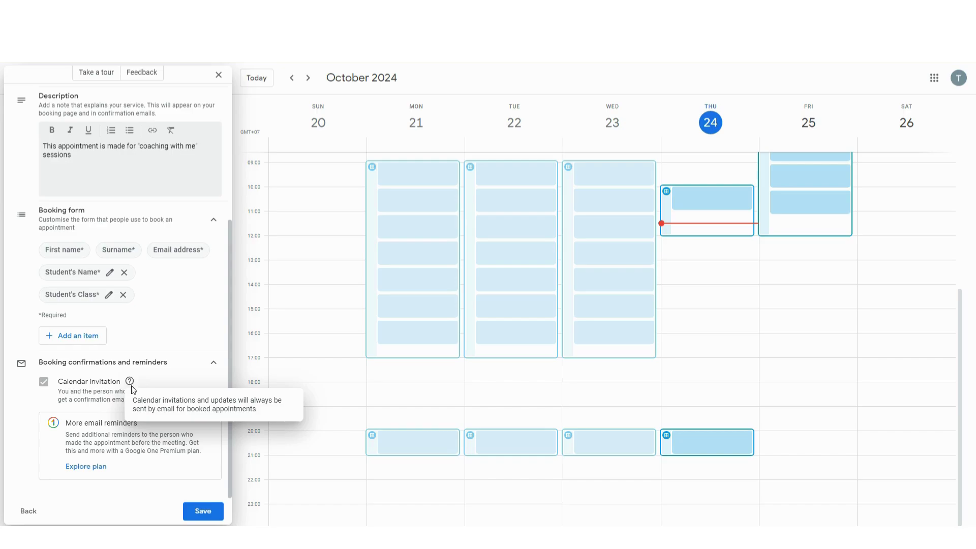
left_click_drag(137, 400, 256, 413)
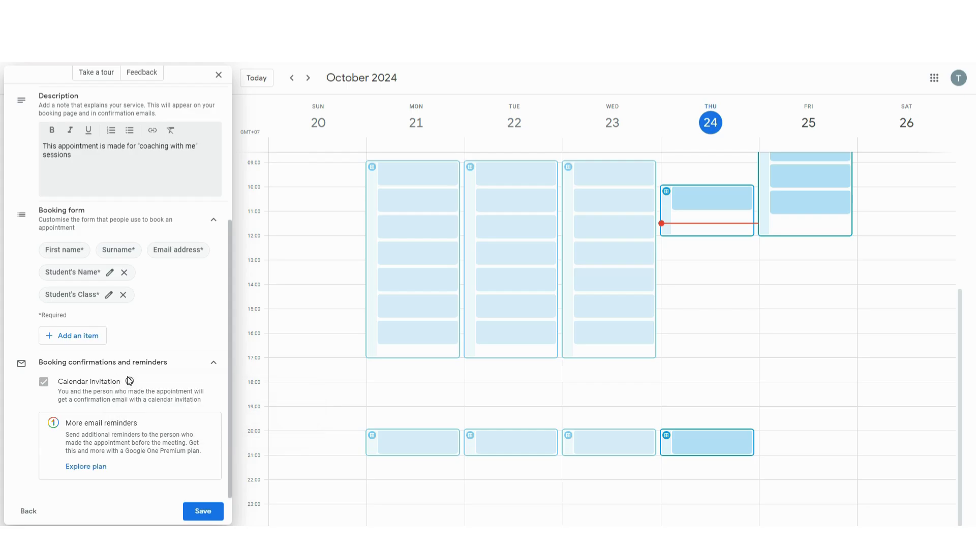
Step: Review the booking page settings and save the Coaching Sessions appointment schedule
scroll(129, 381, "up", 2)
scroll(128, 380, "up", 2)
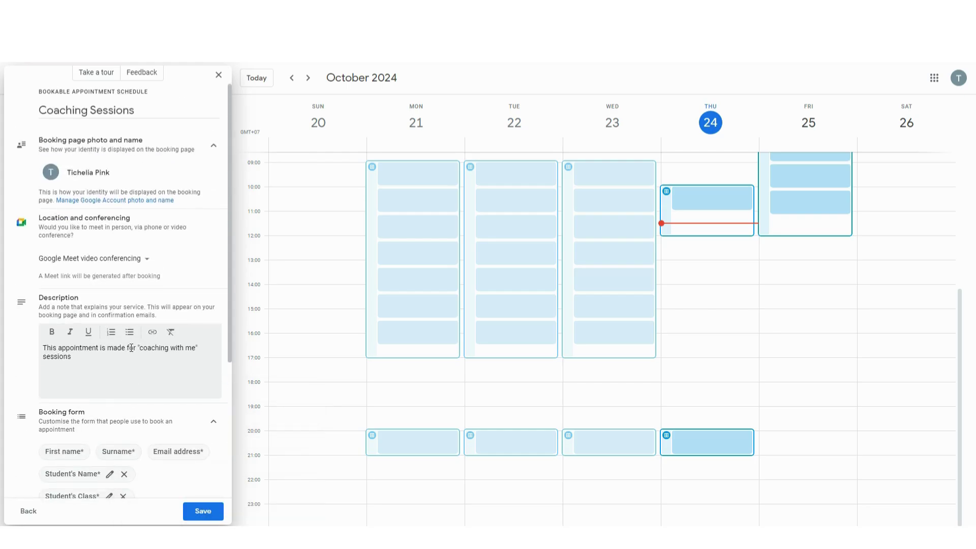
scroll(180, 431, "down", 3)
left_click(202, 511)
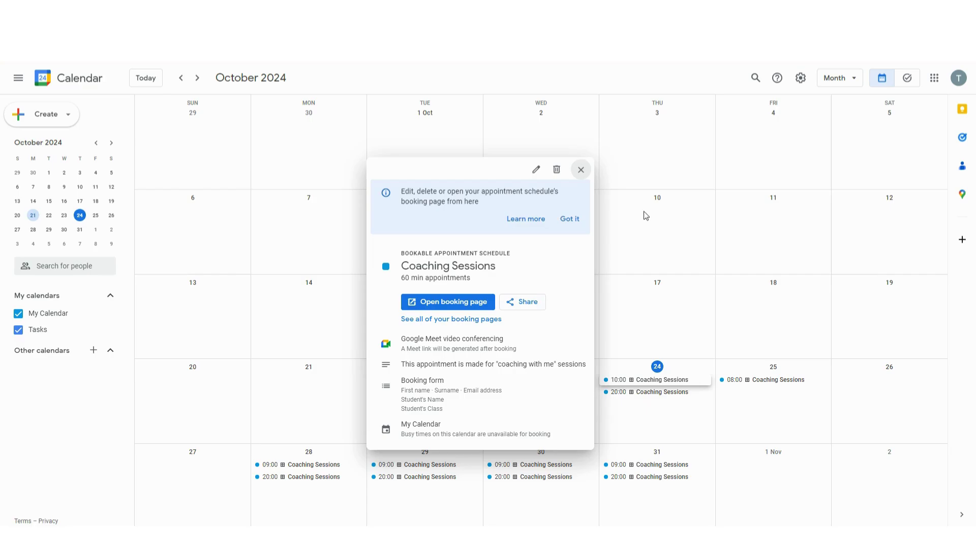
Step: Browse the month view ahead to February 2025 to check the recurring Coaching Sessions, and return to October 2024
scroll(624, 278, "down", 2)
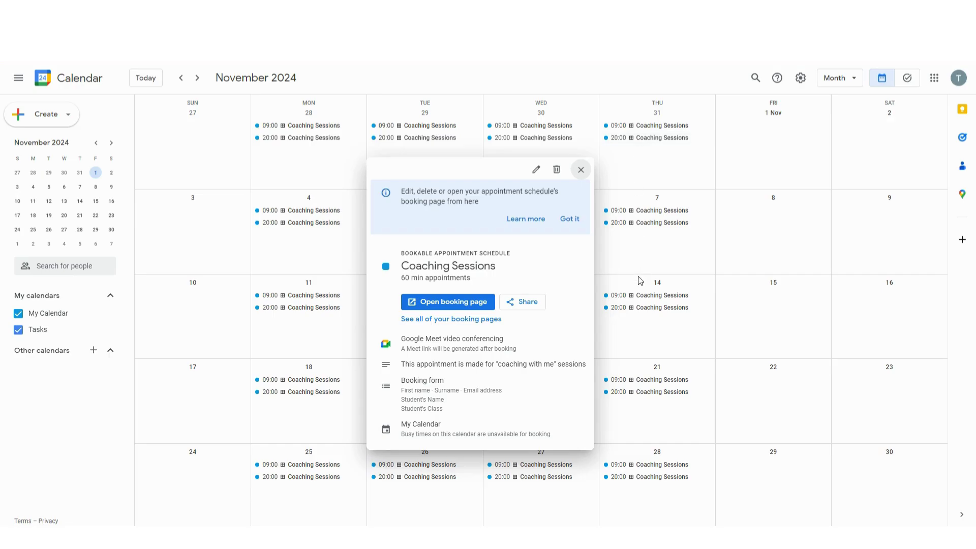
scroll(639, 276, "down", 2)
scroll(639, 276, "down", 2)
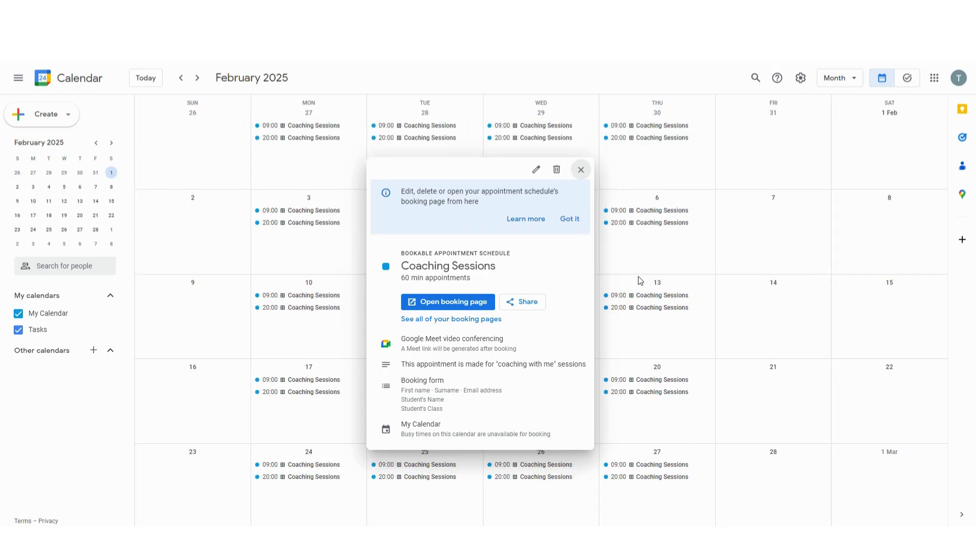
left_click(182, 79)
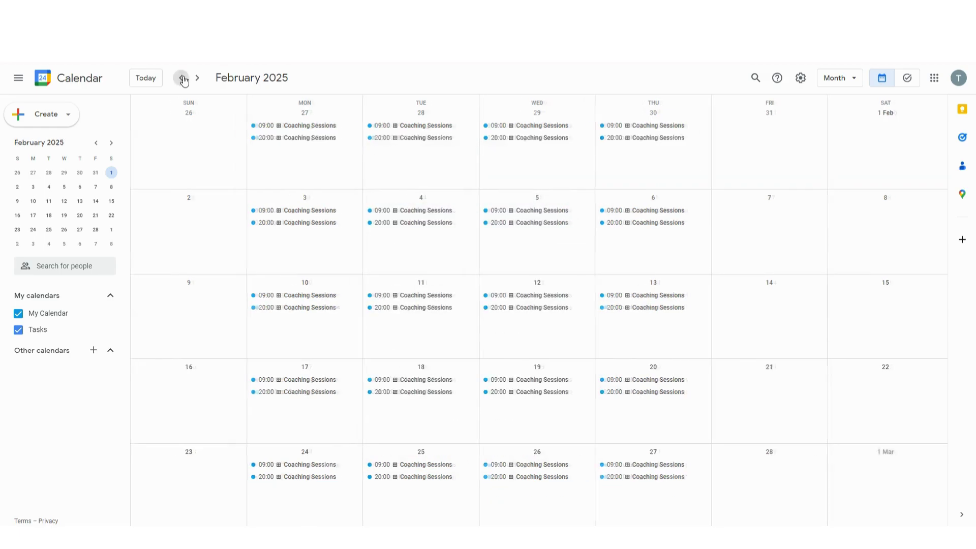
left_click(182, 79)
left_click(182, 79)
left_click(183, 79)
left_click(183, 79)
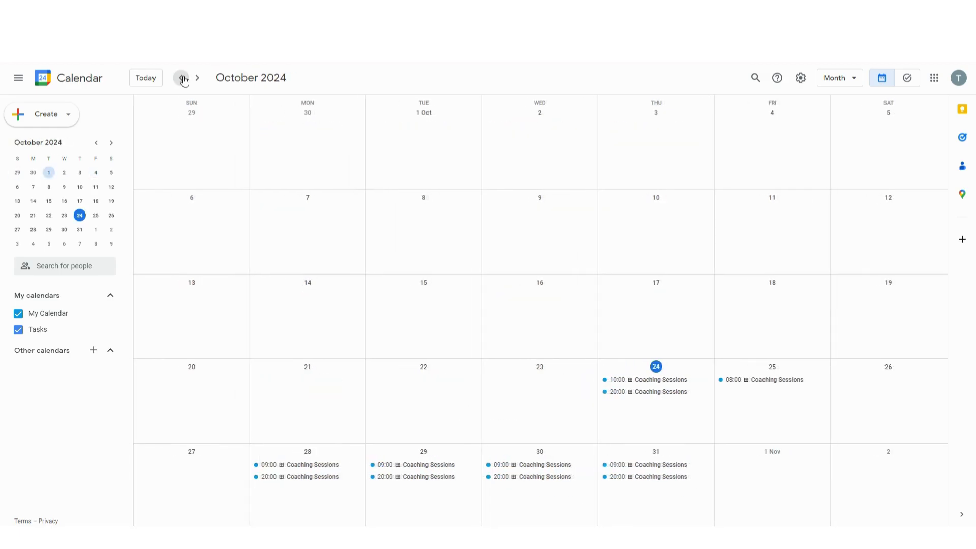
Step: Open the booking page of the 10:00 Coaching Sessions on 24 October and look through the appointment times of the following weeks
left_click(651, 382)
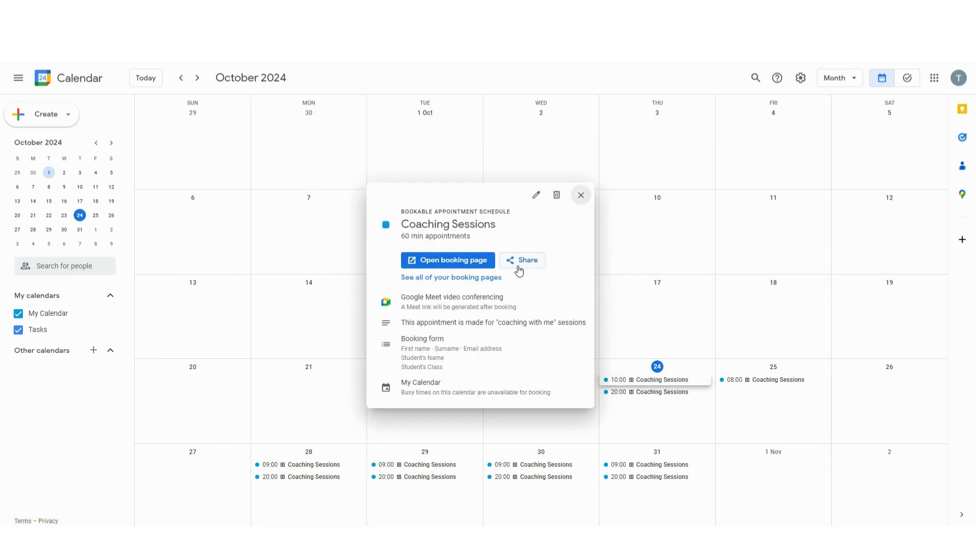
left_click(468, 262)
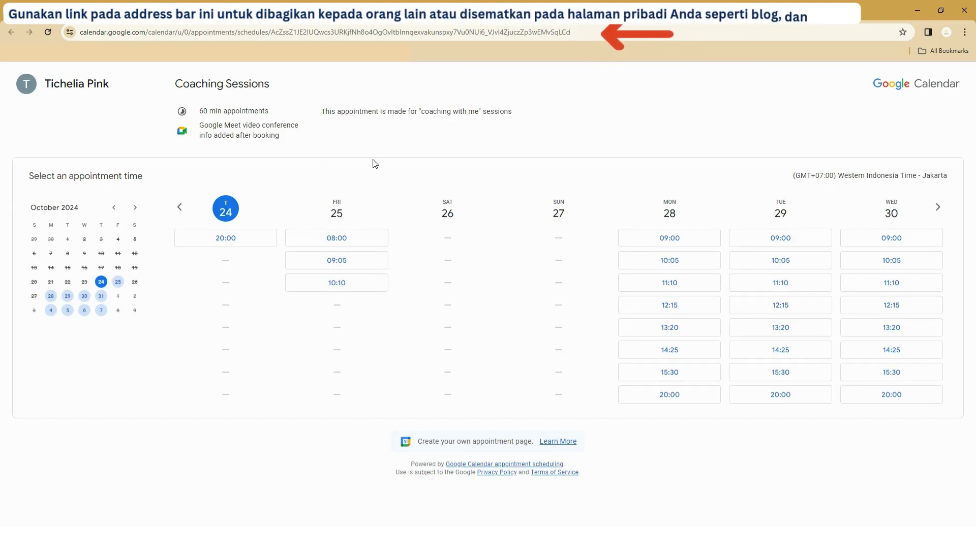
left_click(938, 206)
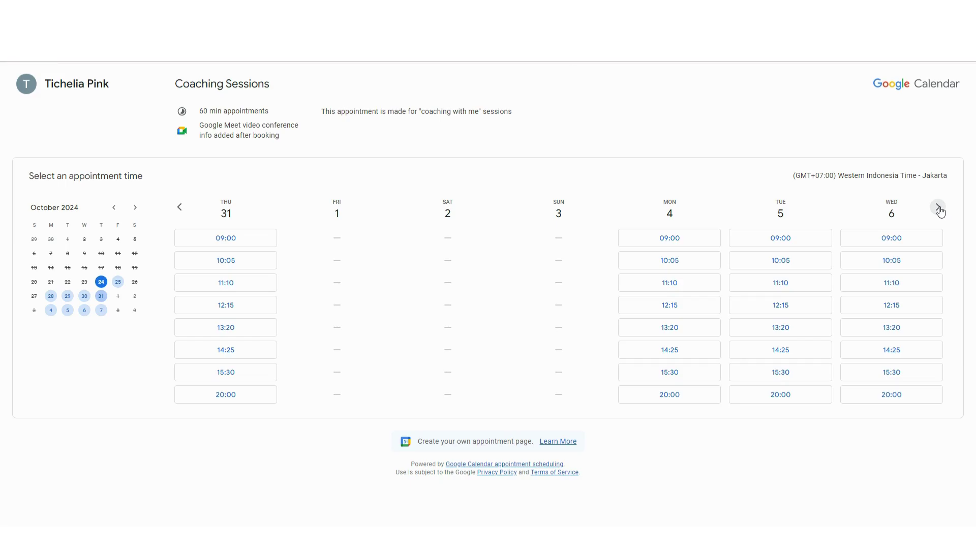
left_click(938, 208)
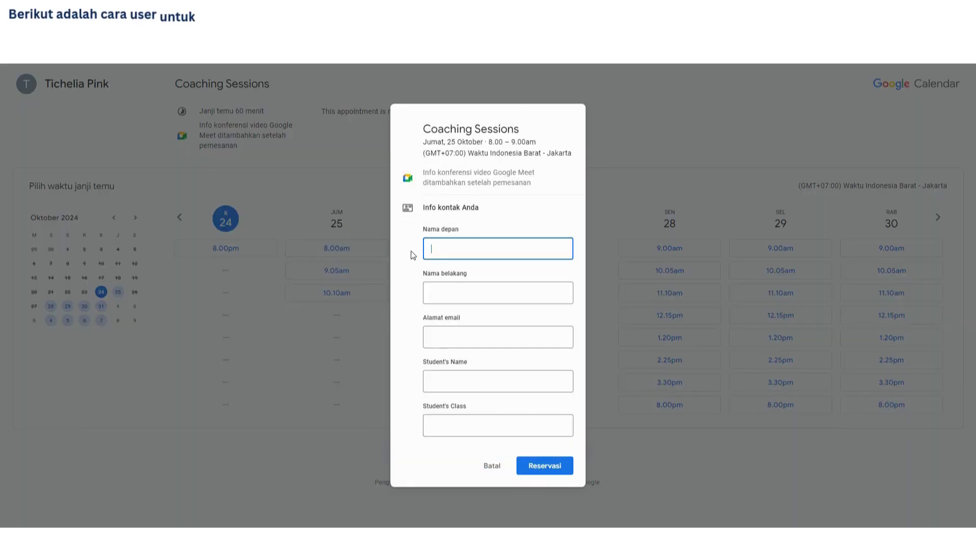
Step: Fill in the booker's first name, last name and email address for the 25 October 8.00–9.00am appointment
type("My")
key("Tab")
type("Na")
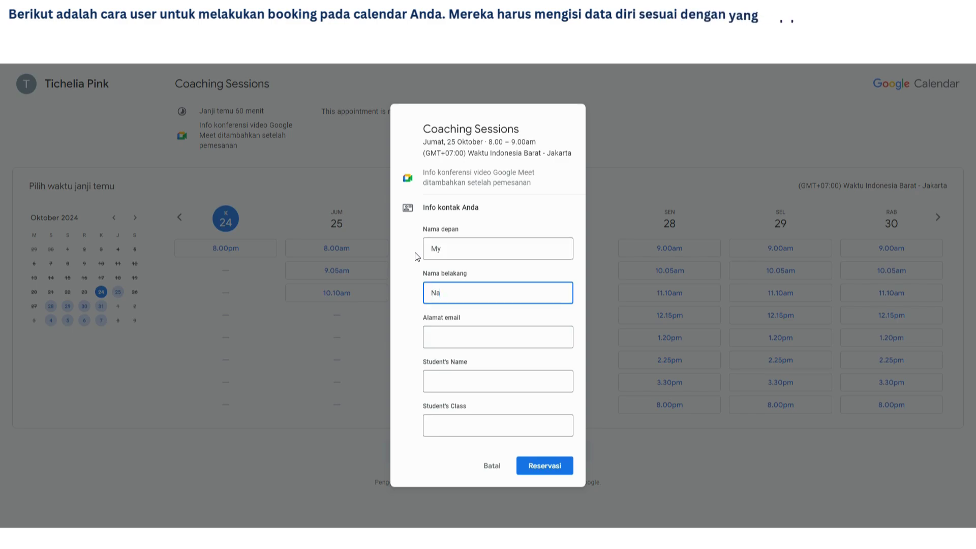
type("me")
key("Tab")
type("myemail@")
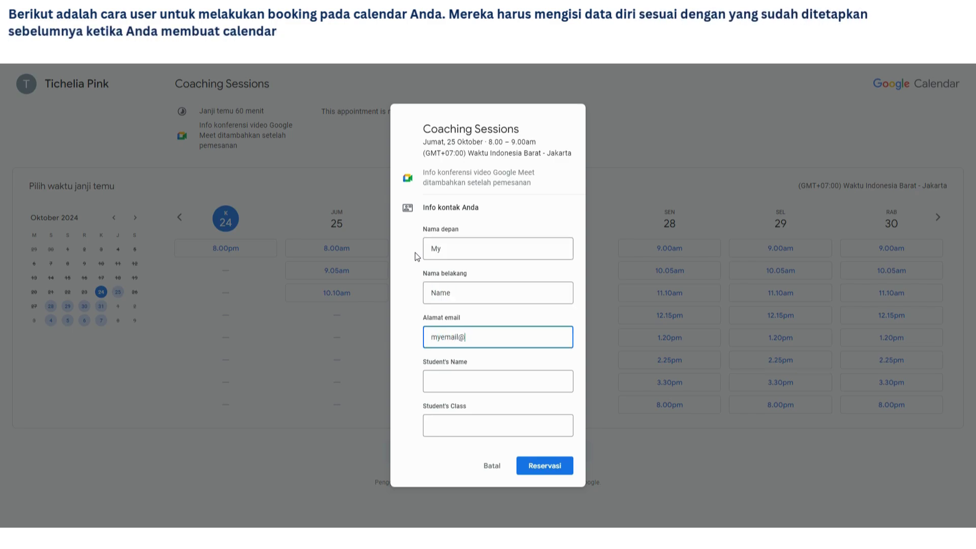
type("gmail.com")
Step: Enter the student's name and Year 2 as the class, submit the reservation and close the booking confirmation
key("Tab")
type("My Chi")
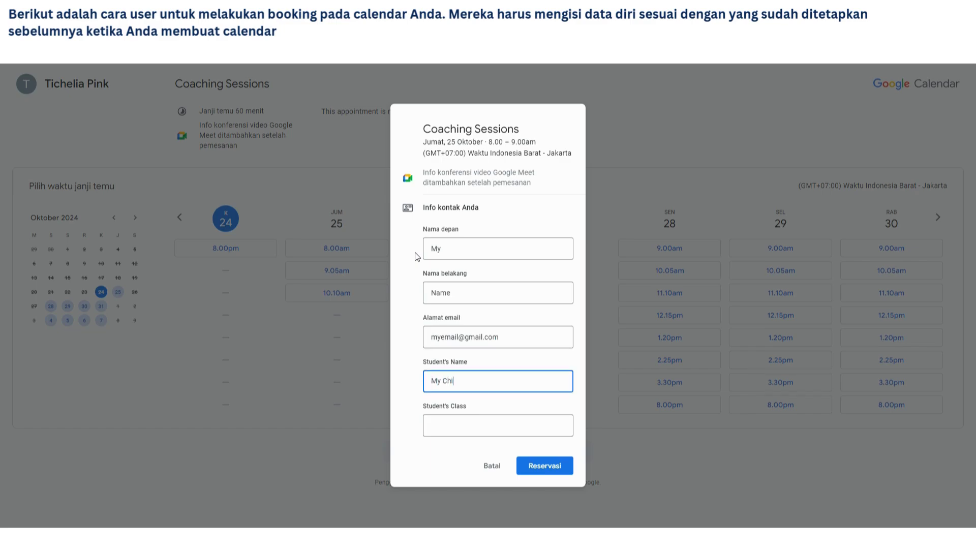
type("ld's Name")
key("Tab")
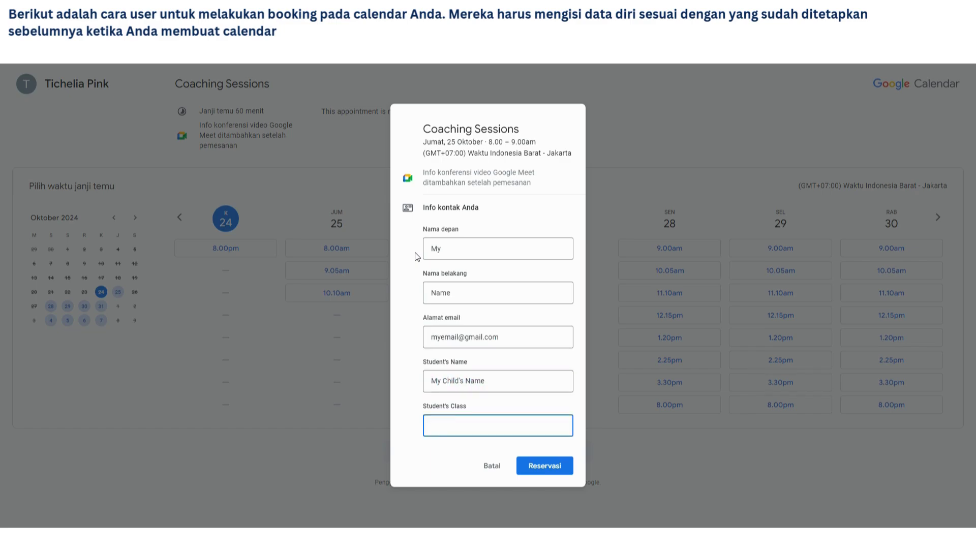
type("Year 2")
left_click(546, 471)
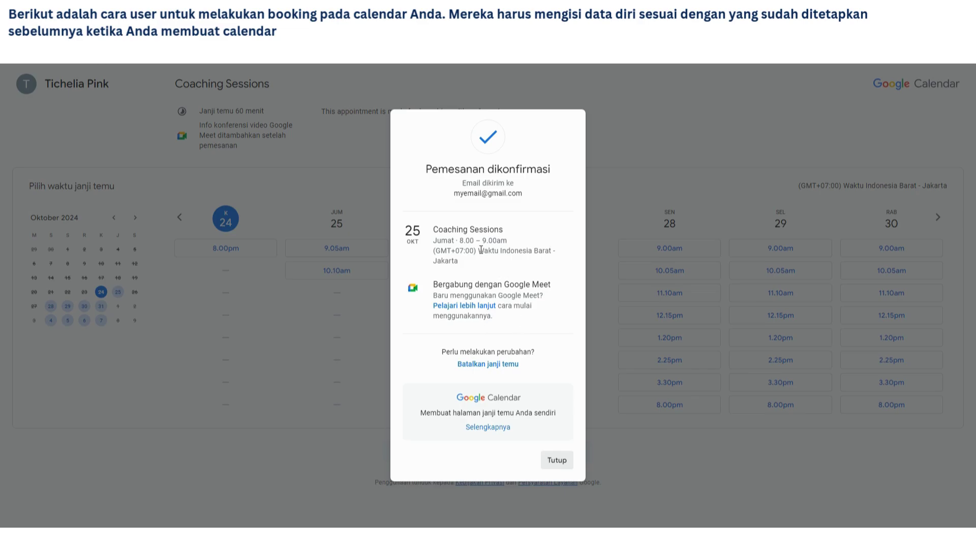
left_click(556, 462)
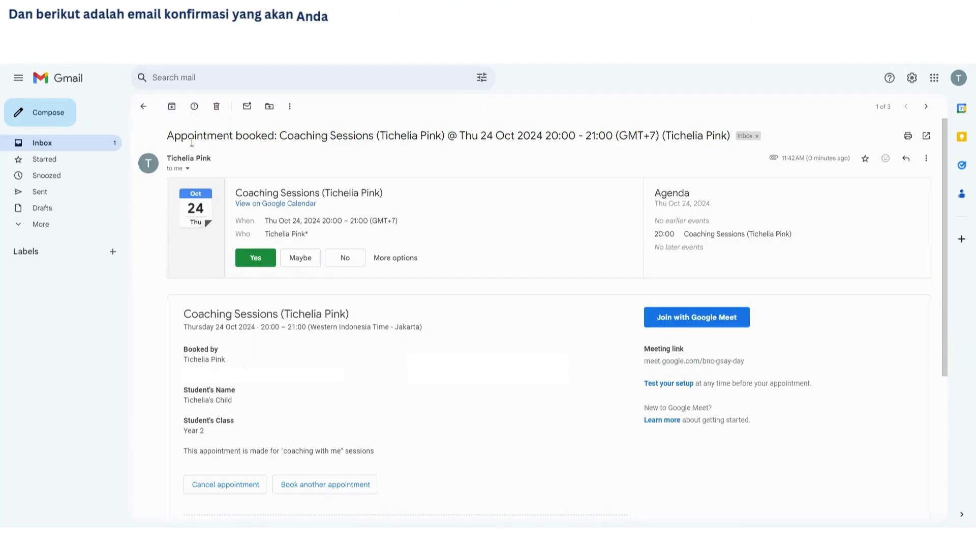
Step: Examine the appointment confirmation email in Gmail, including its subject, response options, booking details and Meet link
left_click_drag(168, 138, 732, 136)
left_click(462, 171)
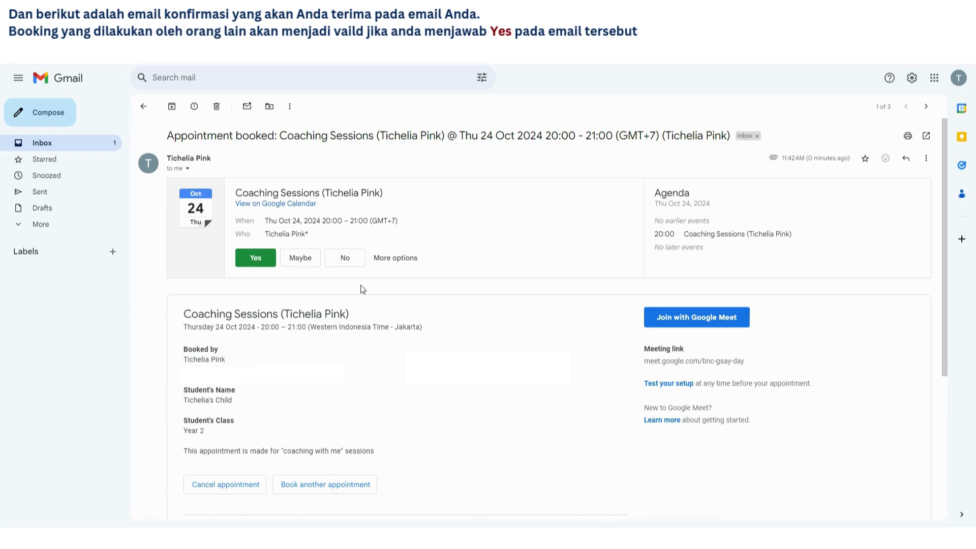
scroll(264, 250, "down", 1)
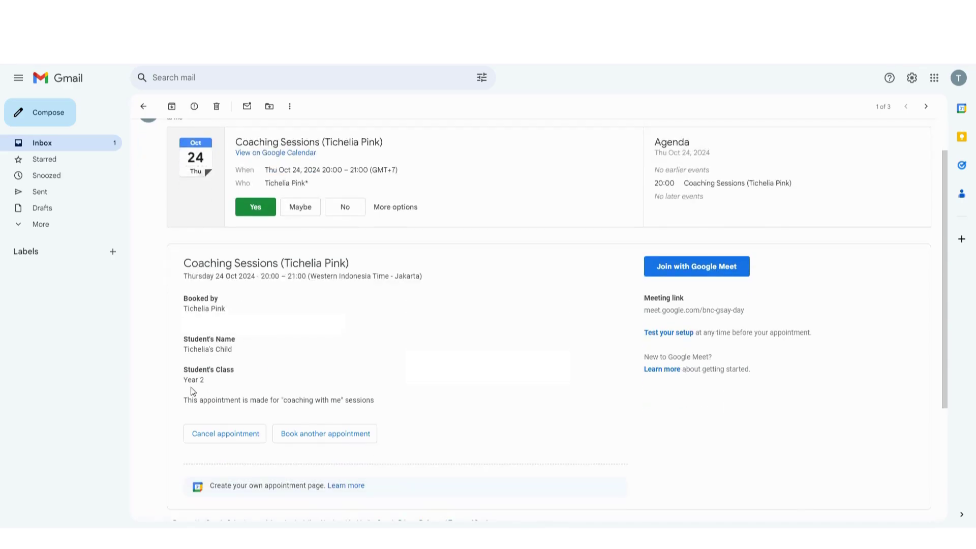
scroll(235, 394, "down", 1)
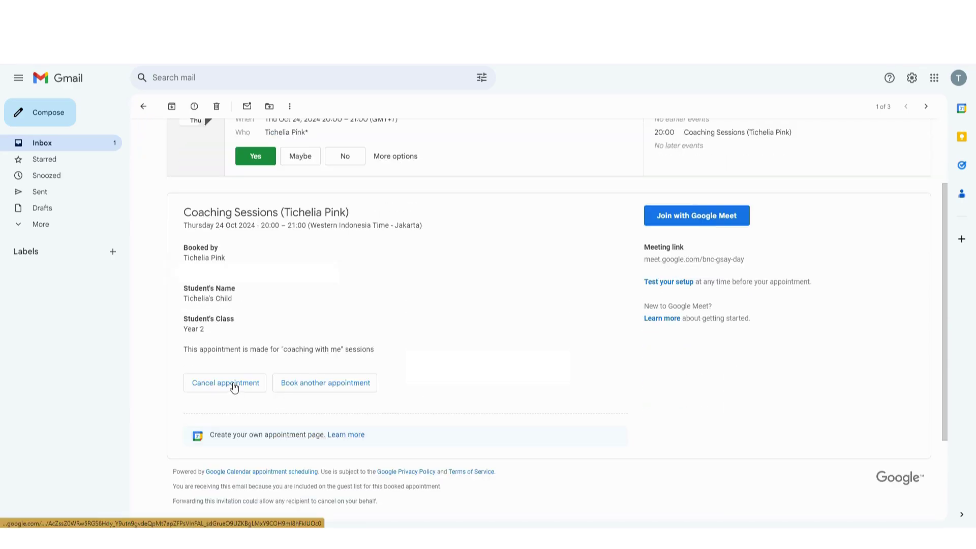
scroll(610, 355, "up", 1)
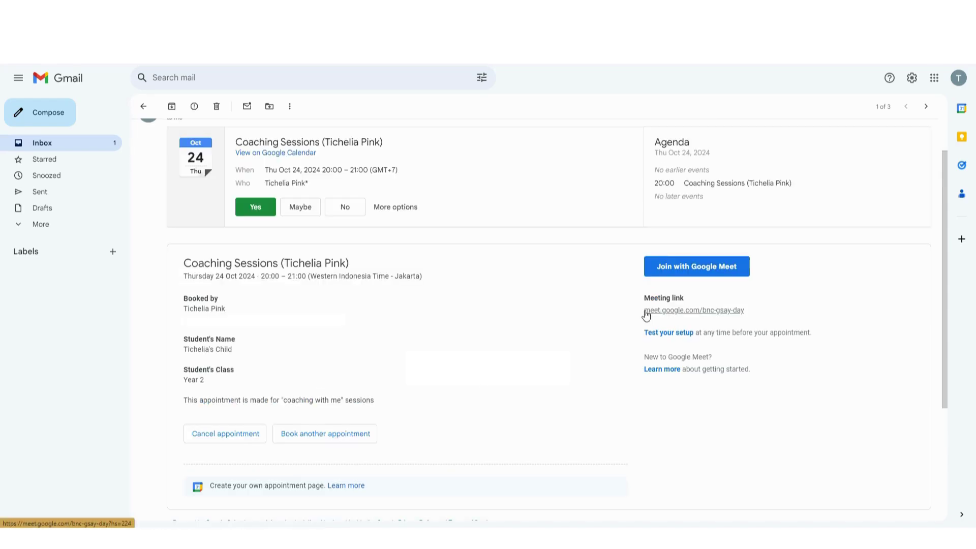